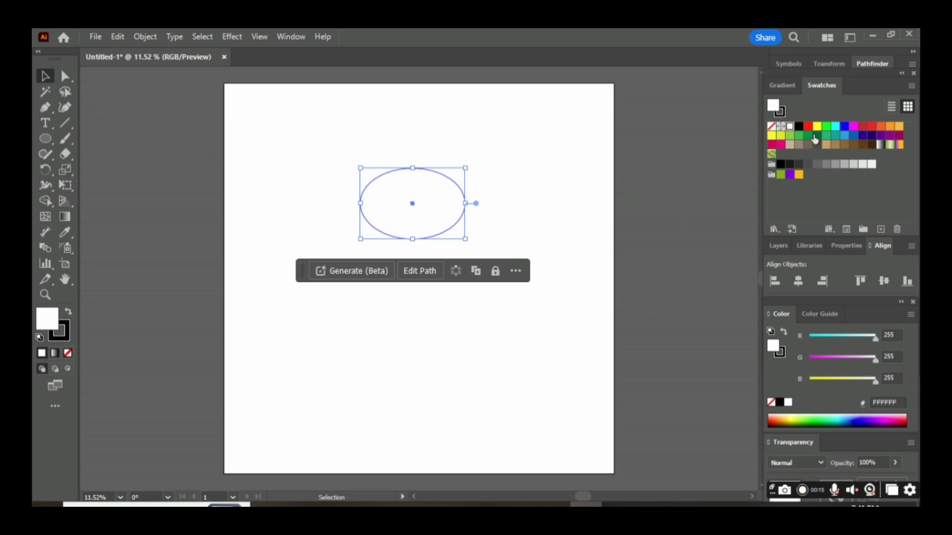
Fill the ellipse with pure yellow (FFFF00) and remove its black stroke
{"action": "left_click", "coordinate": [817, 128]}
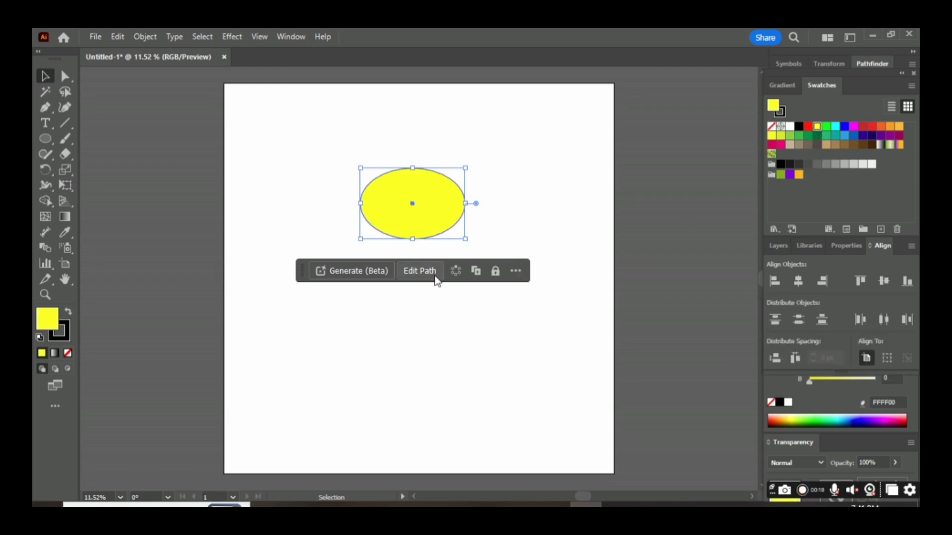
{"action": "left_click", "coordinate": [61, 333]}
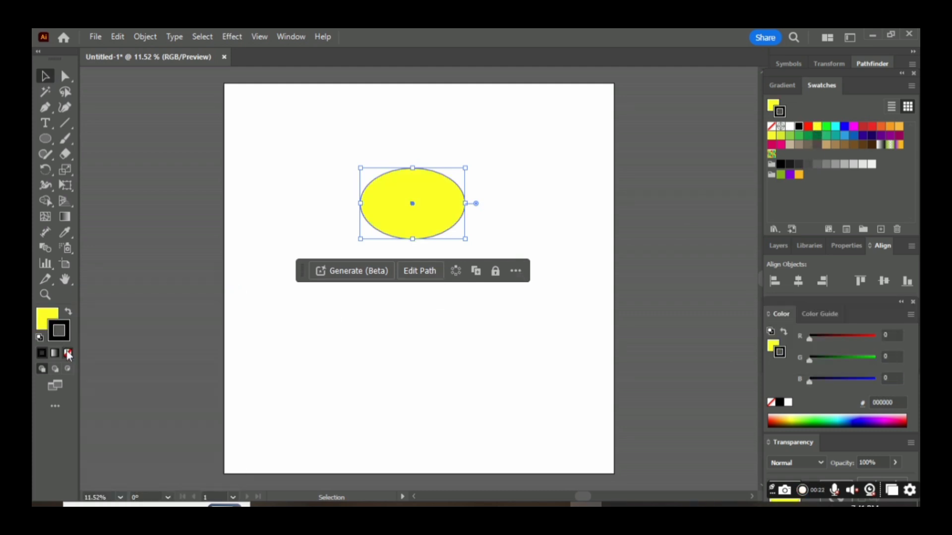
{"action": "left_click", "coordinate": [68, 353]}
{"action": "left_click", "coordinate": [47, 323]}
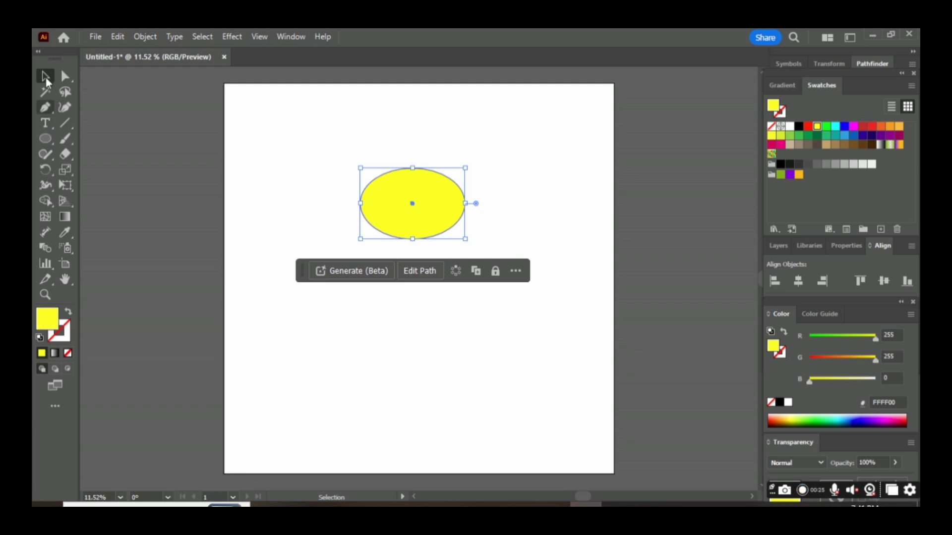
Duplicate the yellow ellipse slightly below the original, nudge the copy upward to increase the overlap, and select both ellipses
{"action": "left_click_drag", "start_coordinate": [431, 208], "coordinate": [433, 233]}
{"action": "key", "text": "ctrl+a"}
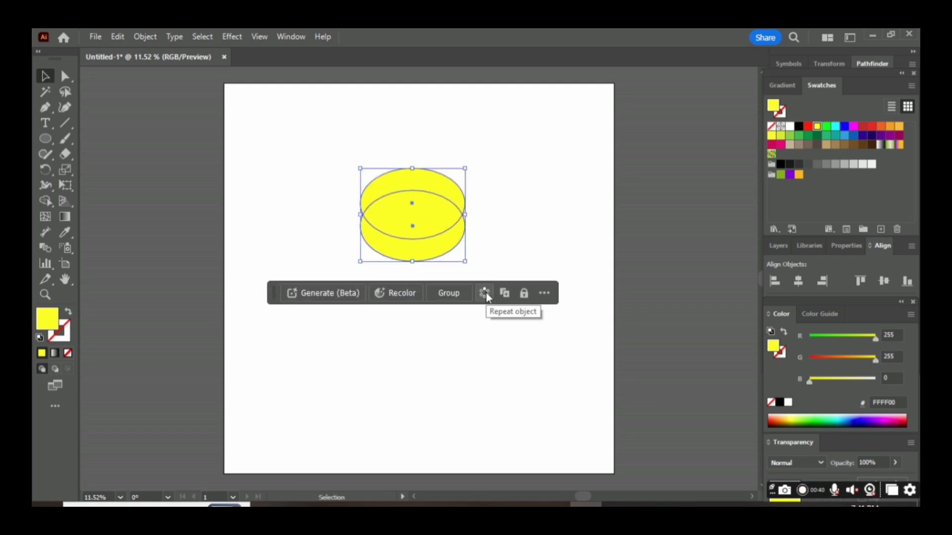
{"action": "left_click", "coordinate": [475, 350]}
{"action": "left_click_drag", "start_coordinate": [429, 207], "coordinate": [429, 199]}
{"action": "left_click_drag", "start_coordinate": [355, 169], "coordinate": [472, 266]}
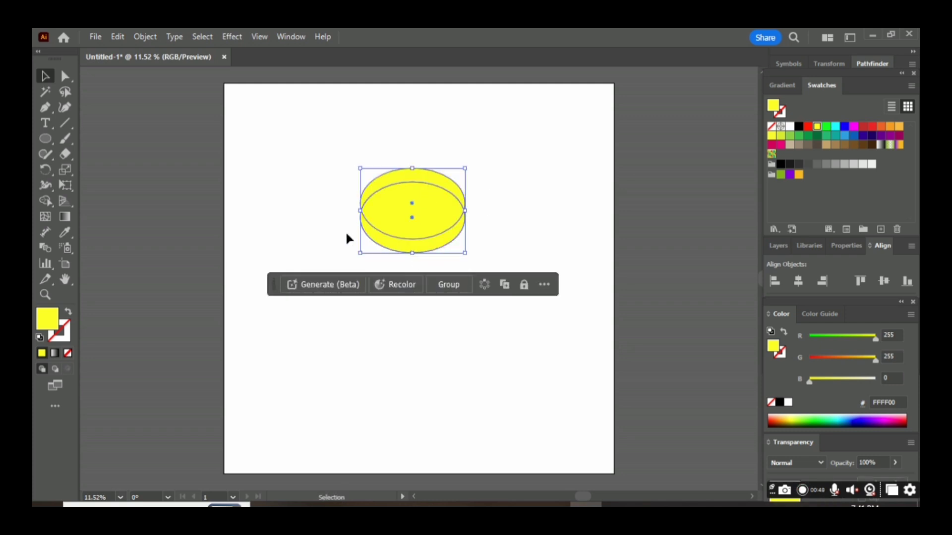
Use the Shape Builder on the overlapping area of the two ellipses to create a separate lens shape, and clear the selection
{"action": "left_click", "coordinate": [46, 199]}
{"action": "left_click_drag", "start_coordinate": [396, 218], "coordinate": [348, 208]}
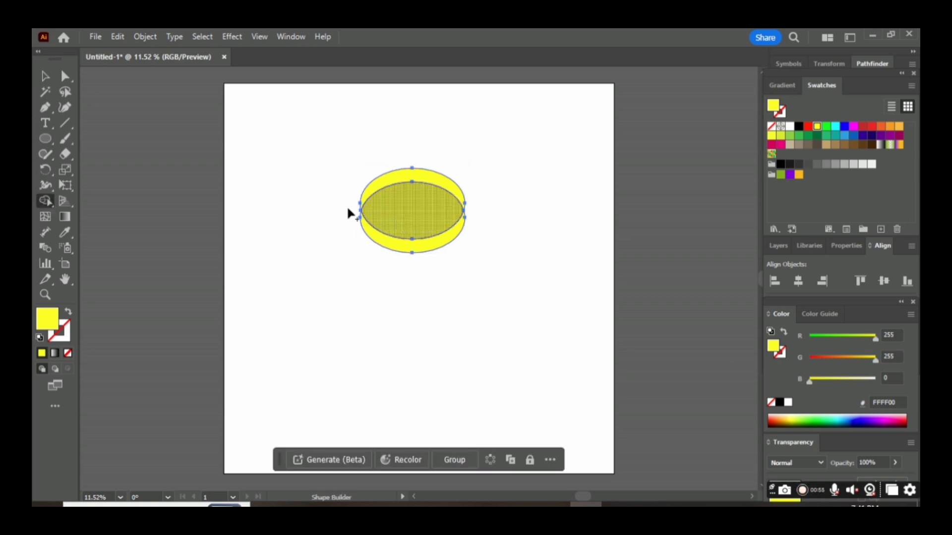
{"action": "left_click", "coordinate": [45, 76]}
{"action": "left_click", "coordinate": [319, 281]}
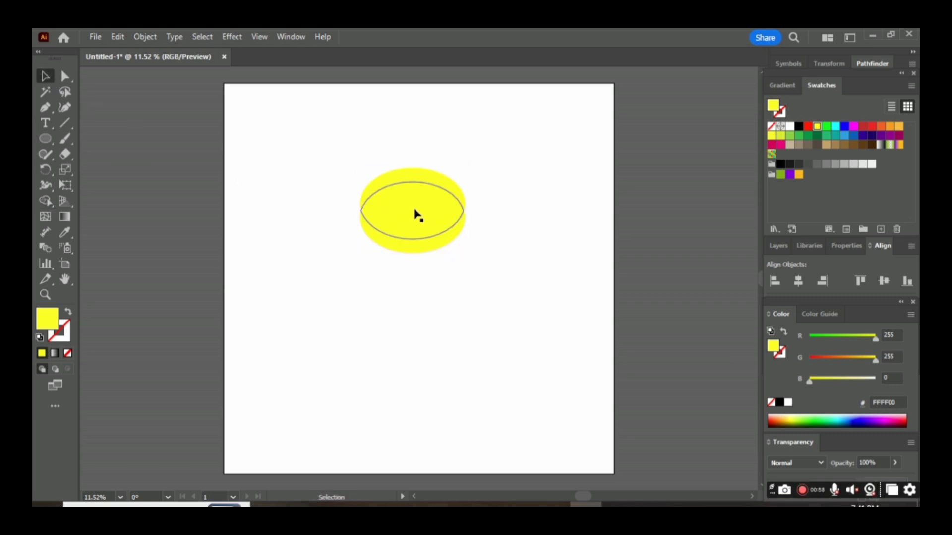
Move the lens shape below the ellipses and delete the leftover ellipse pieces
{"action": "left_click_drag", "start_coordinate": [415, 215], "coordinate": [371, 343]}
{"action": "left_click_drag", "start_coordinate": [346, 170], "coordinate": [491, 273]}
{"action": "key", "text": "Delete"}
Place a narrower copy of the lens over its original, aligned at the left tip, and fill it with dark blue (2E3192)
{"action": "left_click_drag", "start_coordinate": [382, 350], "coordinate": [367, 256]}
{"action": "left_click_drag", "start_coordinate": [457, 256], "coordinate": [449, 256]}
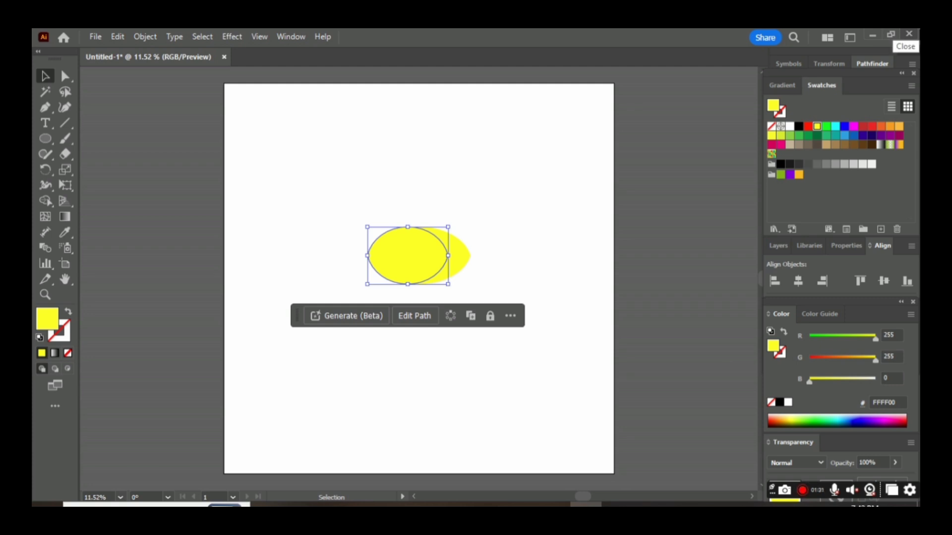
{"action": "left_click", "coordinate": [864, 136]}
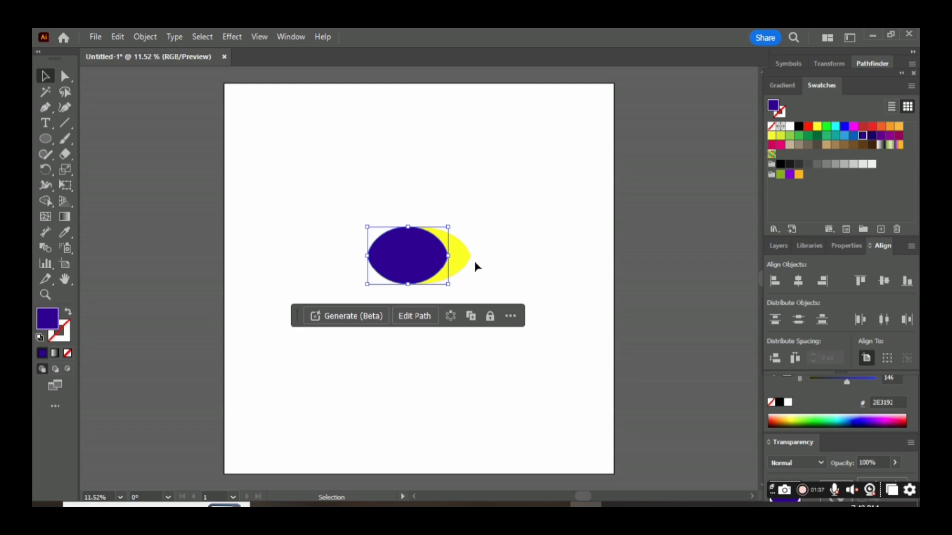
Apply a linear gradient to the wider yellow lens and set its starting colour stop to yellow (FFFF08)
{"action": "left_click", "coordinate": [460, 265]}
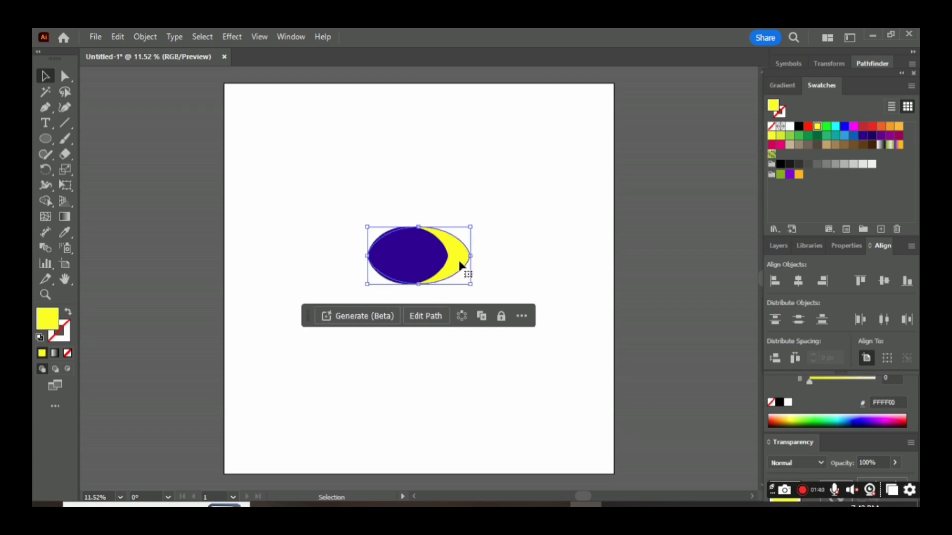
{"action": "left_click", "coordinate": [60, 217]}
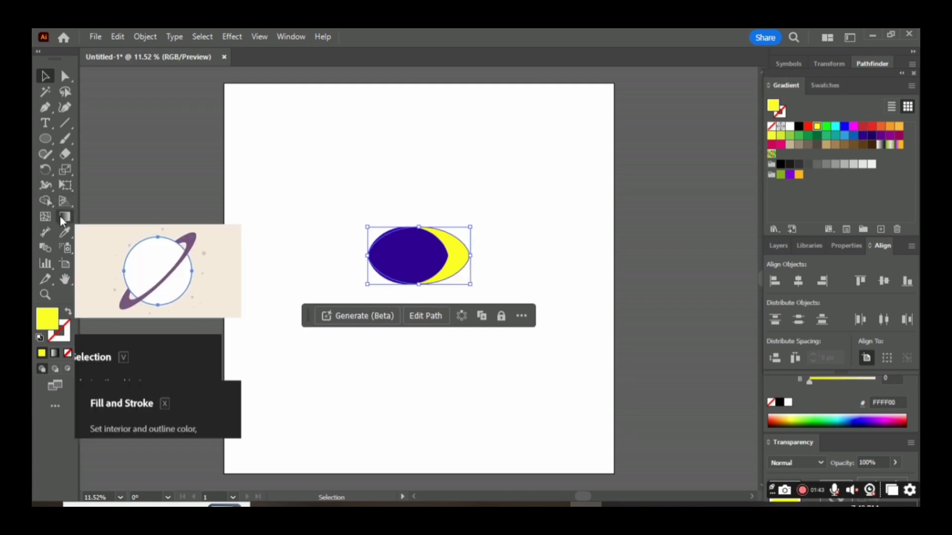
{"action": "left_click", "coordinate": [829, 187]}
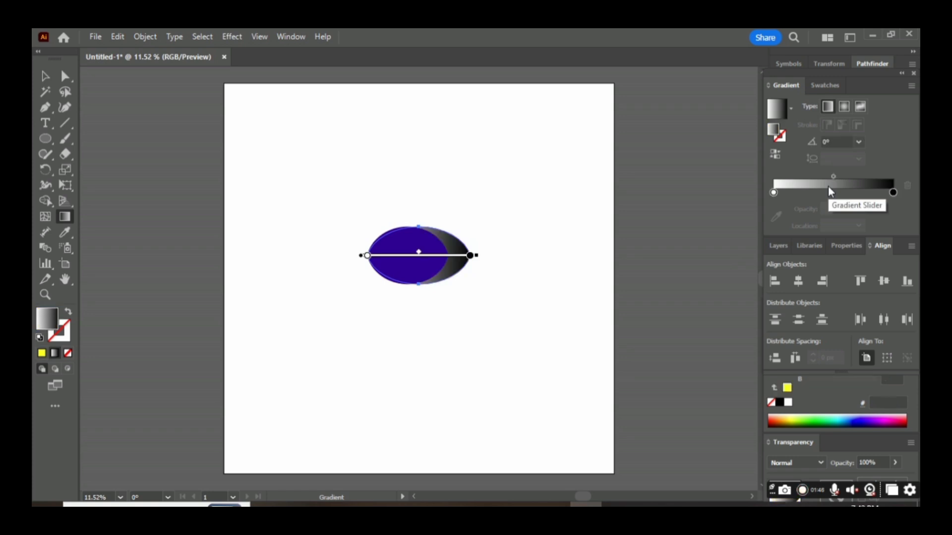
{"action": "double_click", "coordinate": [774, 191]}
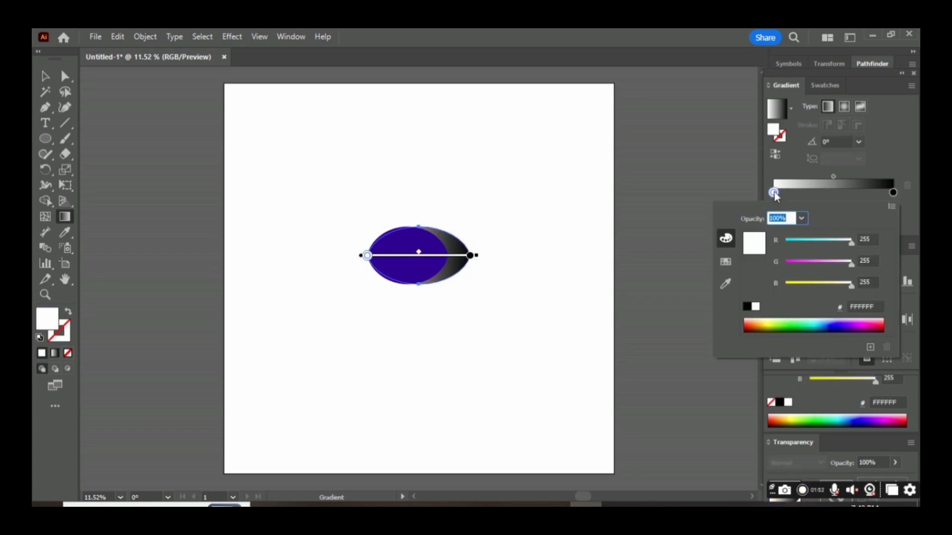
{"action": "double_click", "coordinate": [775, 191]}
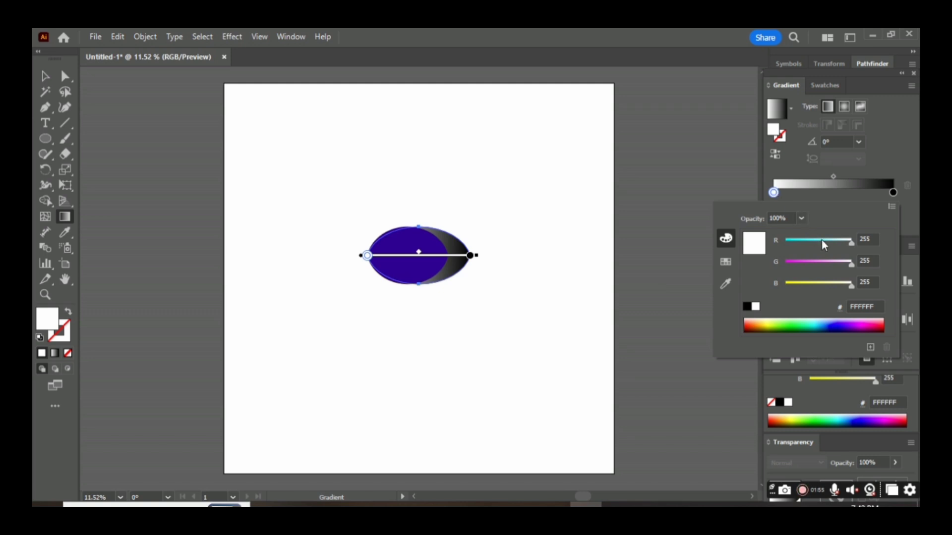
{"action": "left_click_drag", "start_coordinate": [849, 286], "coordinate": [787, 293]}
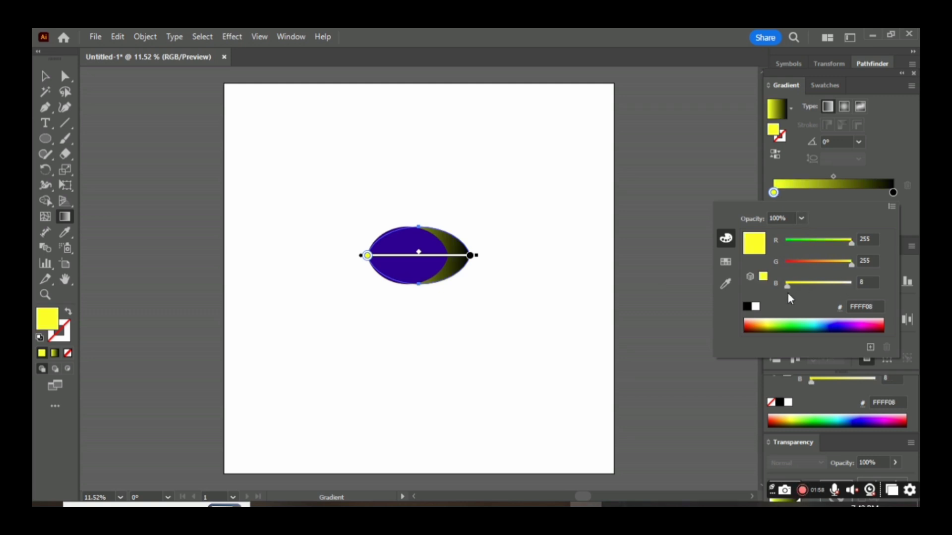
Change the ending black stop of the wider lens's gradient to white
{"action": "left_click", "coordinate": [893, 194]}
{"action": "double_click", "coordinate": [893, 194]}
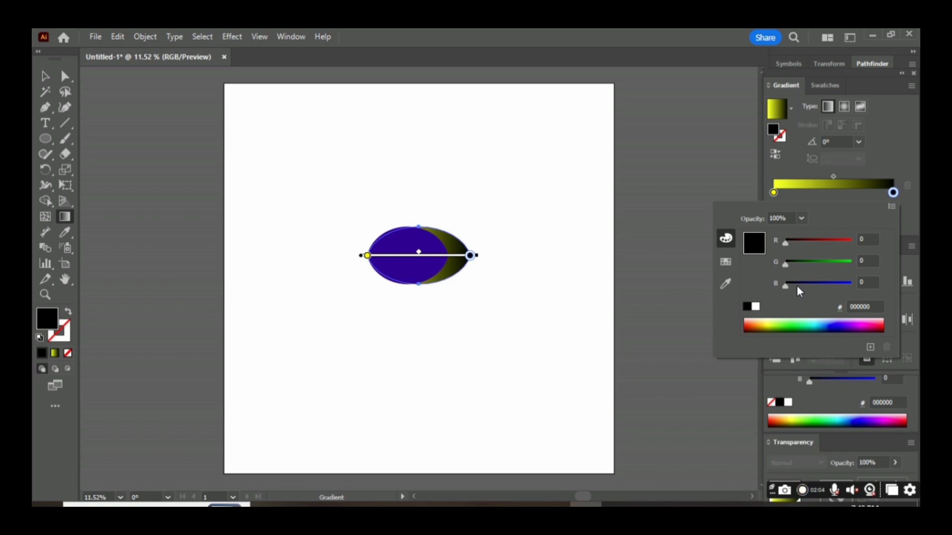
{"action": "left_click", "coordinate": [826, 88]}
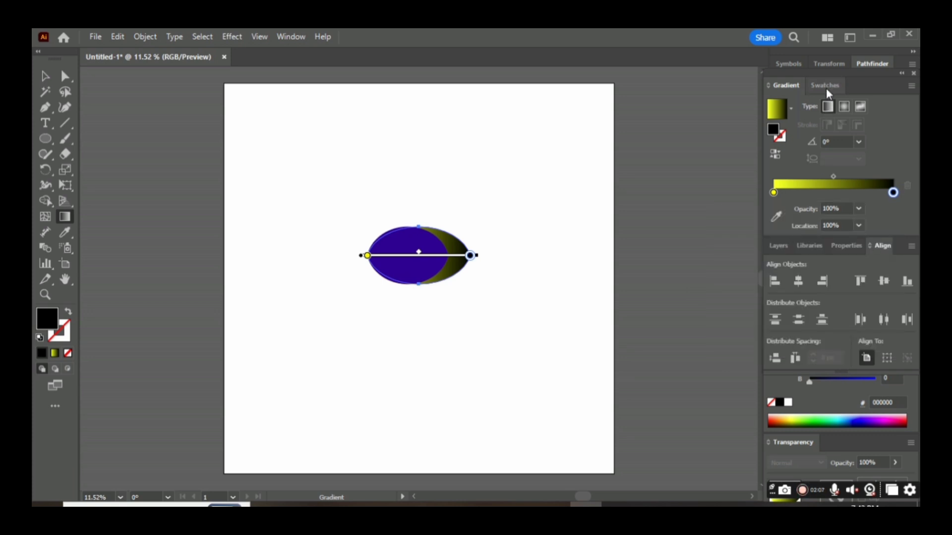
{"action": "left_click", "coordinate": [823, 84]}
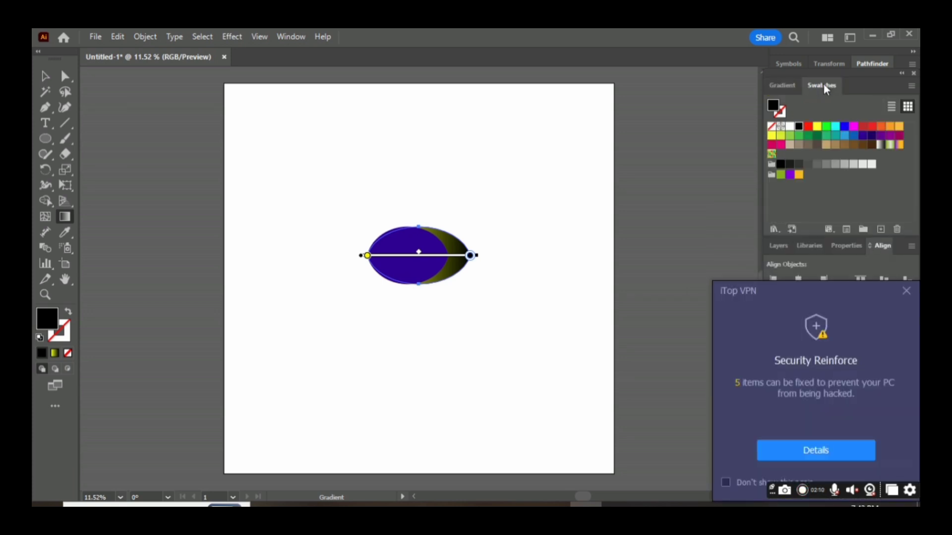
{"action": "left_click", "coordinate": [790, 127]}
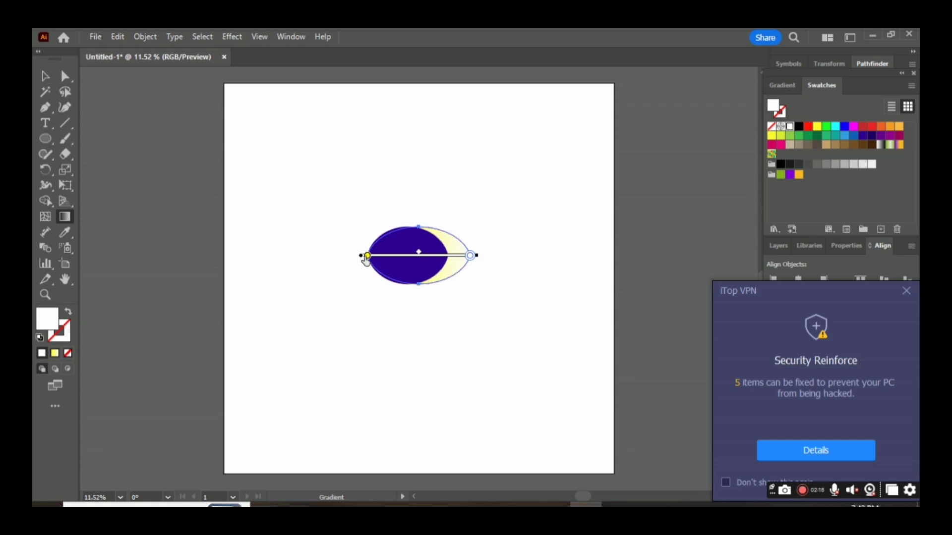
Move the wider lens's yellow gradient stop close to its right tip, at about 82%, and deselect the shape
{"action": "left_click_drag", "start_coordinate": [368, 256], "coordinate": [452, 265]}
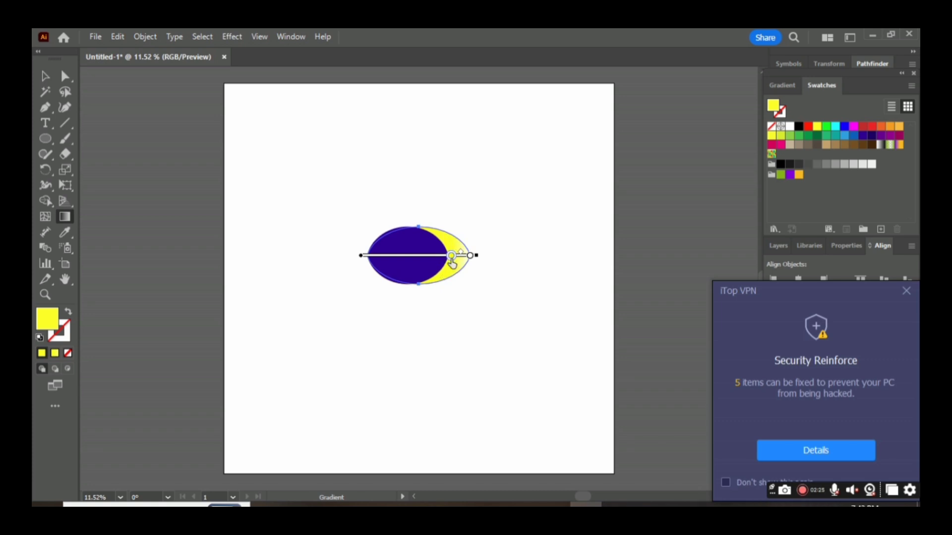
{"action": "left_click", "coordinate": [44, 76]}
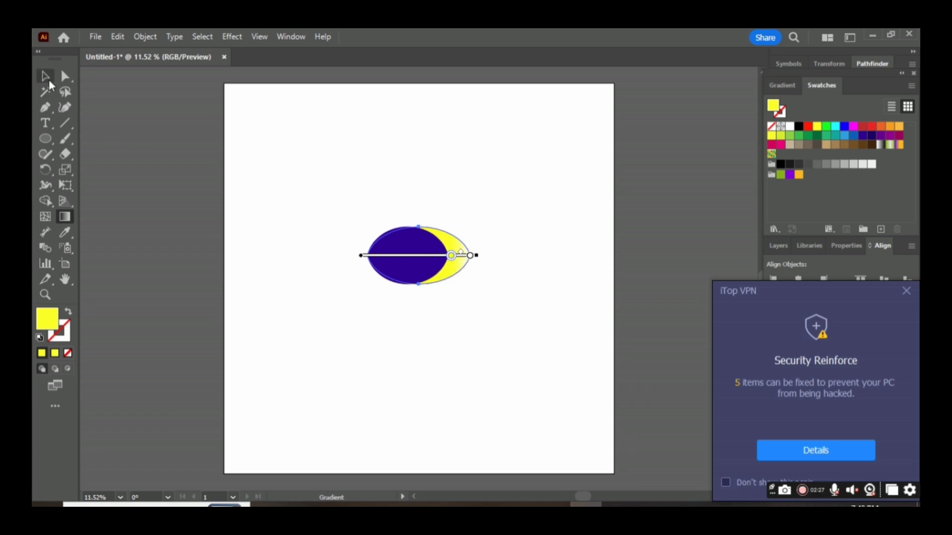
{"action": "left_click", "coordinate": [271, 293]}
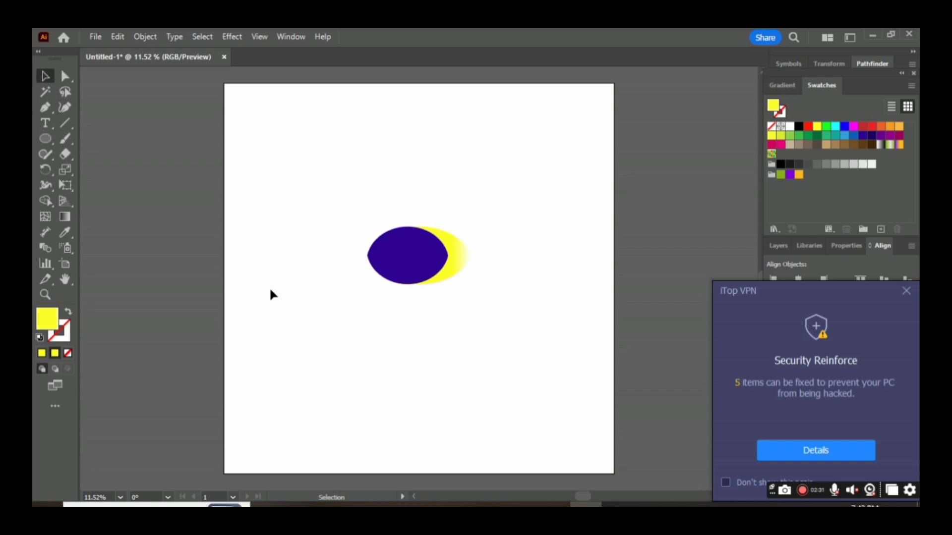
Apply the yellow-to-white gradient to the dark blue lens and move its yellow stop to location 0%
{"action": "left_click", "coordinate": [420, 283]}
{"action": "left_click", "coordinate": [65, 218]}
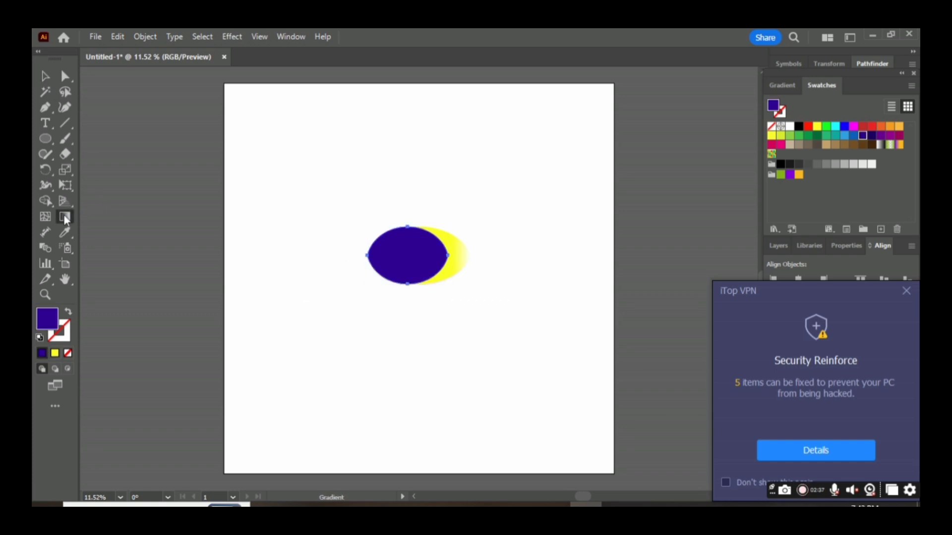
{"action": "left_click", "coordinate": [65, 218]}
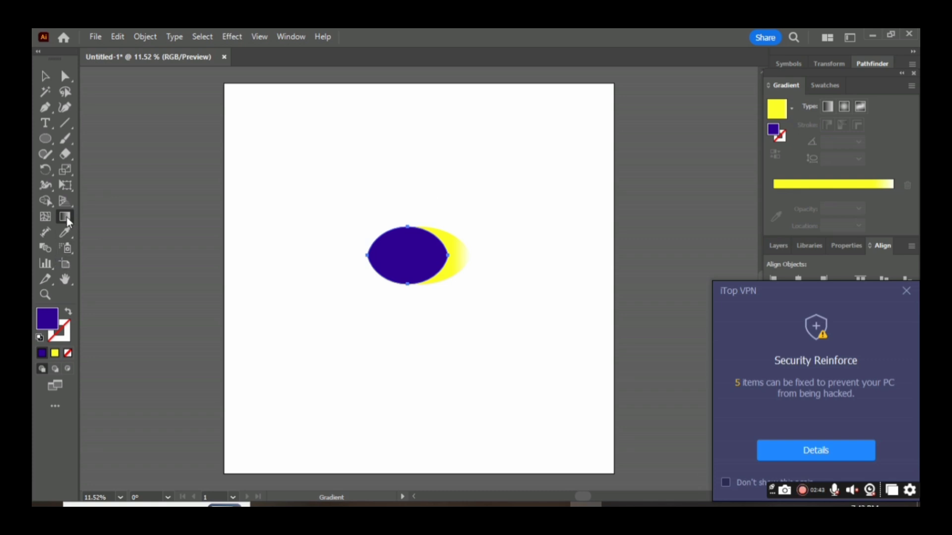
{"action": "left_click", "coordinate": [906, 291]}
{"action": "left_click", "coordinate": [45, 76]}
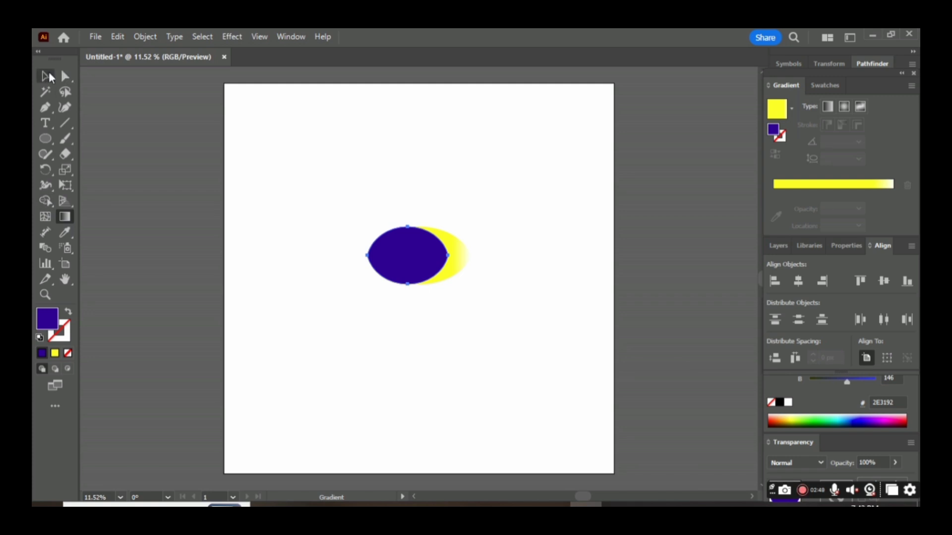
{"action": "left_click", "coordinate": [67, 217]}
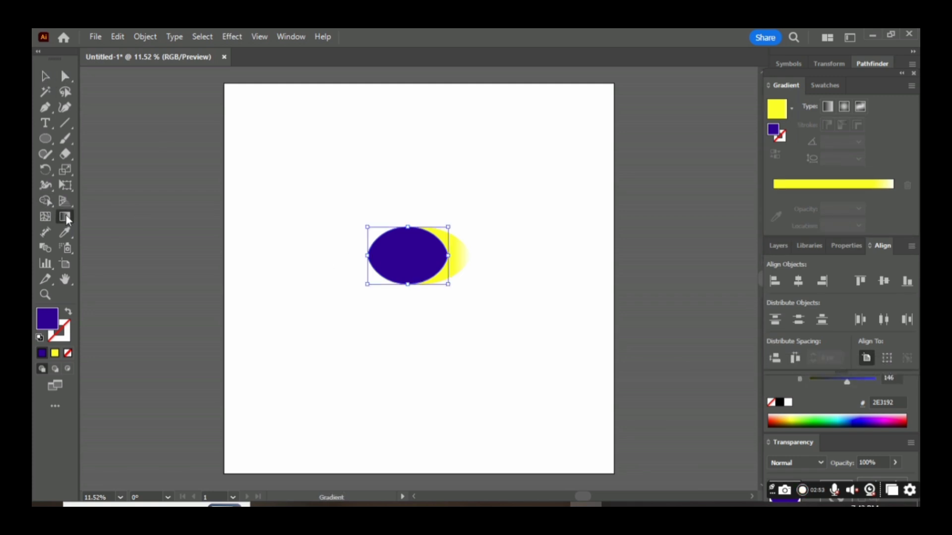
{"action": "left_click", "coordinate": [45, 77]}
{"action": "left_click", "coordinate": [393, 265]}
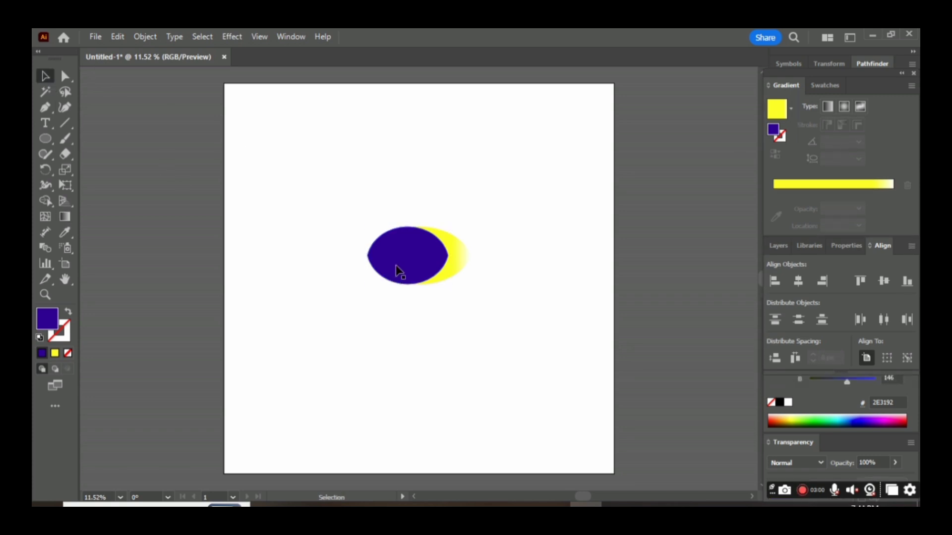
{"action": "left_click", "coordinate": [65, 214]}
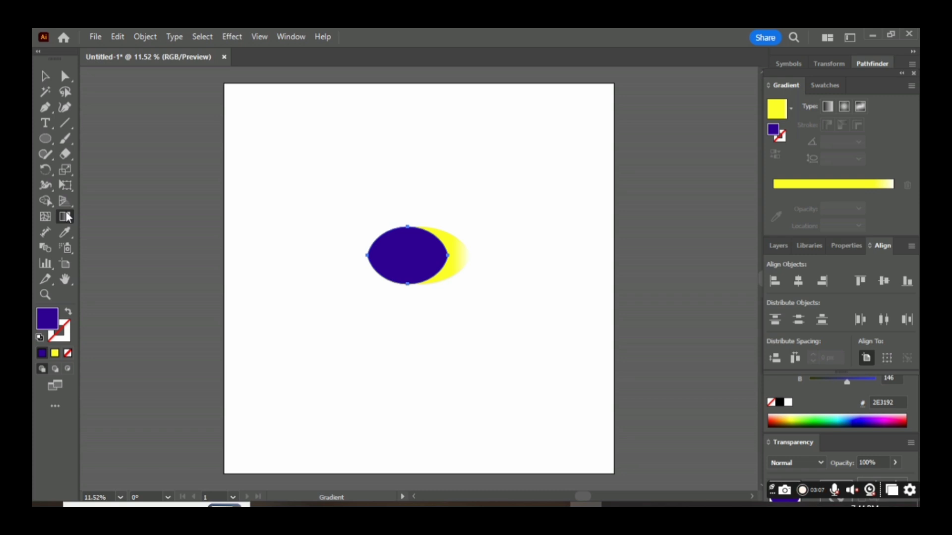
{"action": "left_click", "coordinate": [800, 182]}
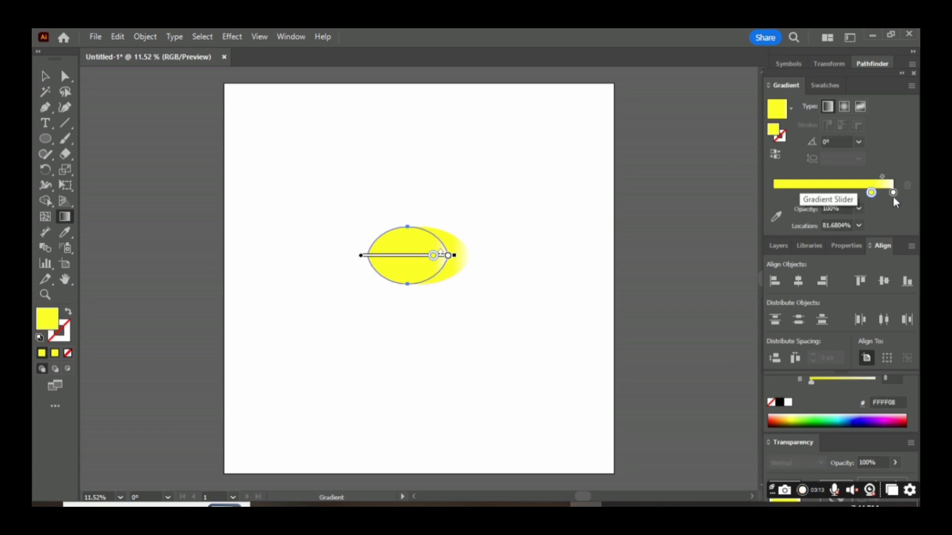
{"action": "left_click_drag", "start_coordinate": [874, 192], "coordinate": [736, 208]}
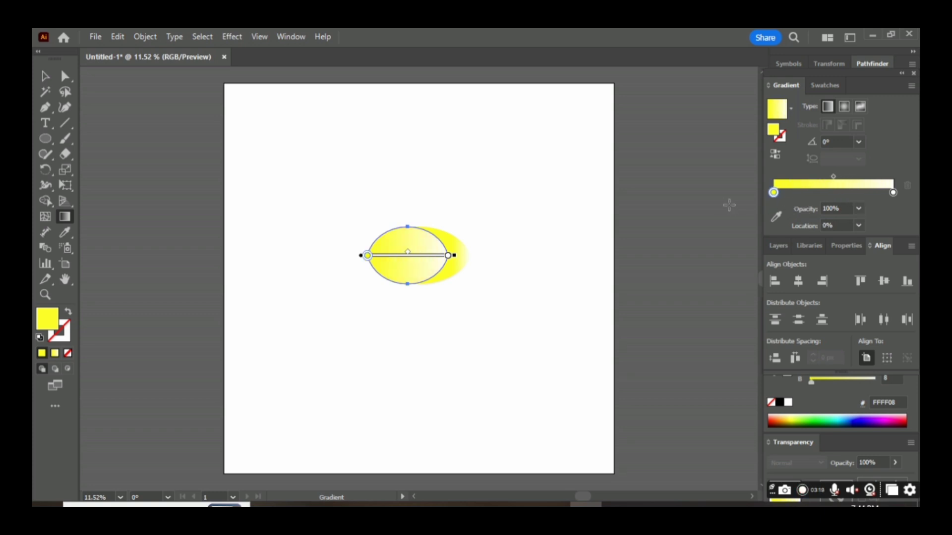
Set the narrower lens's gradient to start in dark navy (00043F) and end in yellow (FFFF00)
{"action": "double_click", "coordinate": [774, 194]}
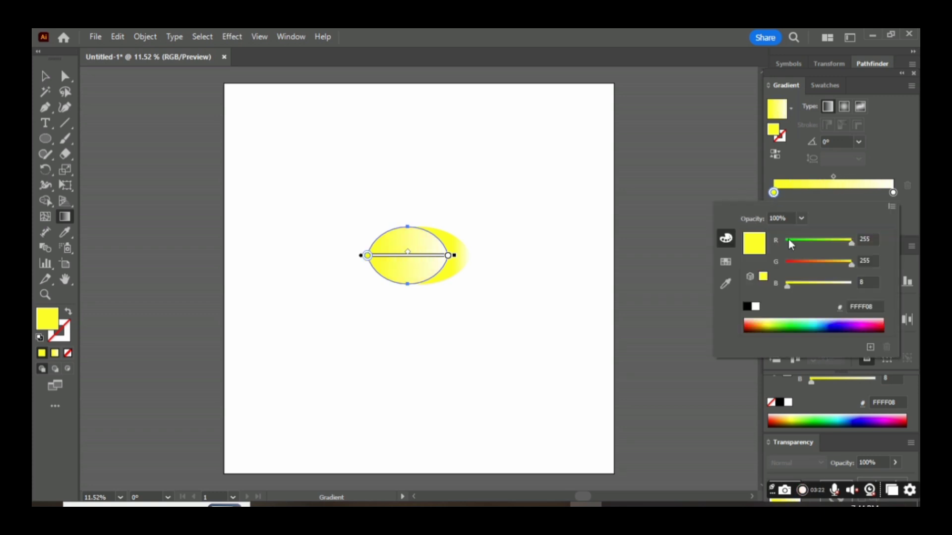
{"action": "left_click", "coordinate": [838, 328]}
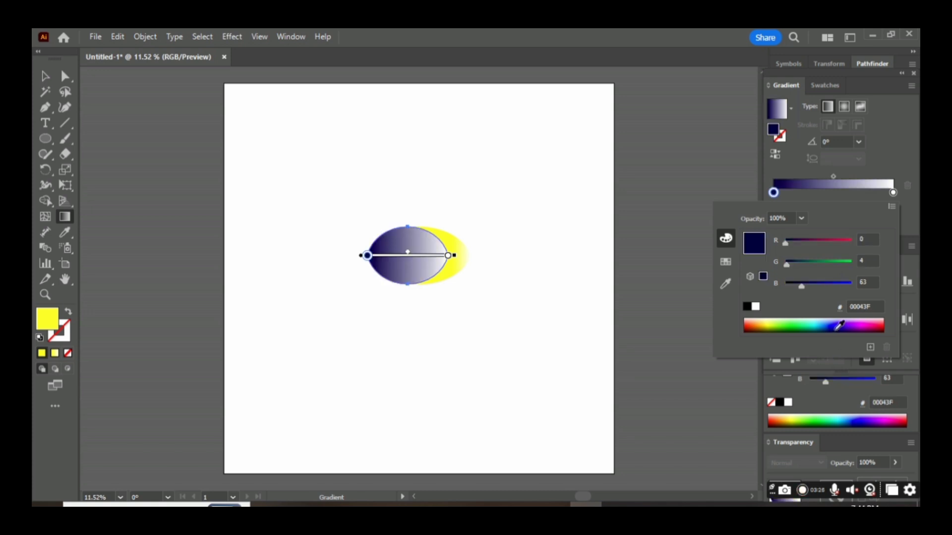
{"action": "double_click", "coordinate": [893, 193]}
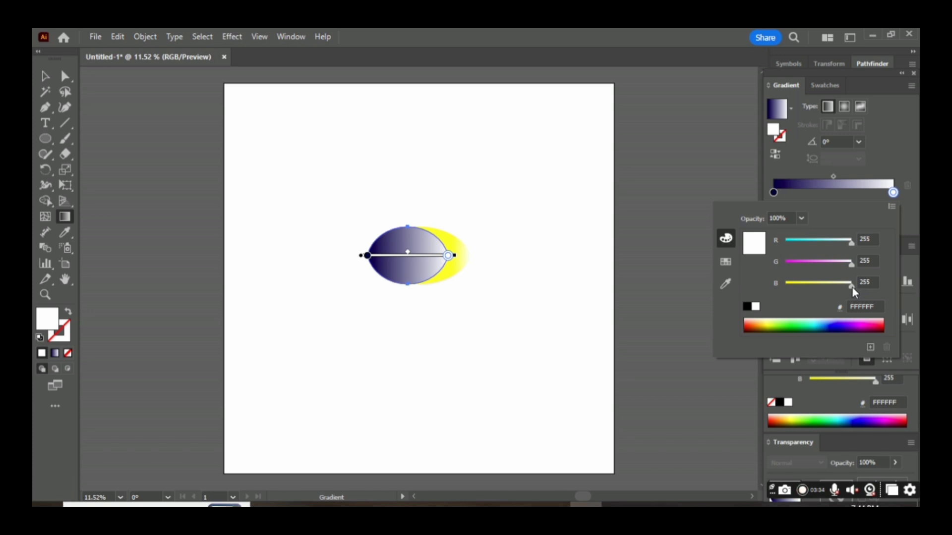
{"action": "left_click_drag", "start_coordinate": [852, 288], "coordinate": [781, 290]}
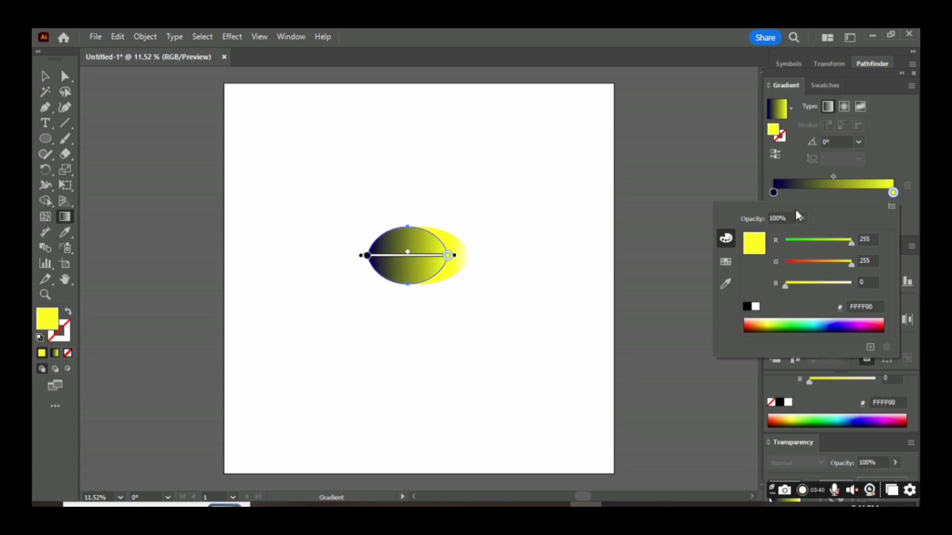
Change the navy starting stop of the narrower lens's gradient to bright blue (0040FF) and deselect the shape
{"action": "double_click", "coordinate": [775, 191]}
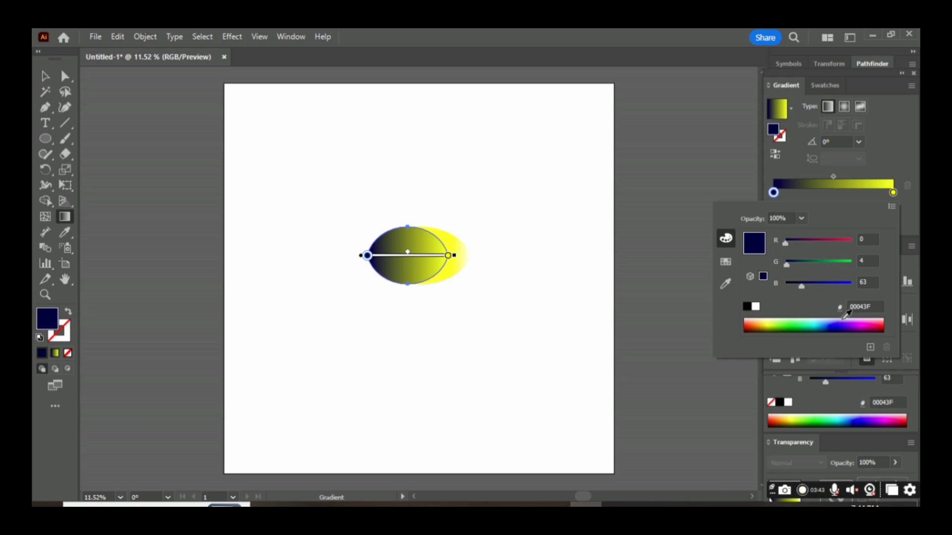
{"action": "left_click_drag", "start_coordinate": [802, 287], "coordinate": [874, 293]}
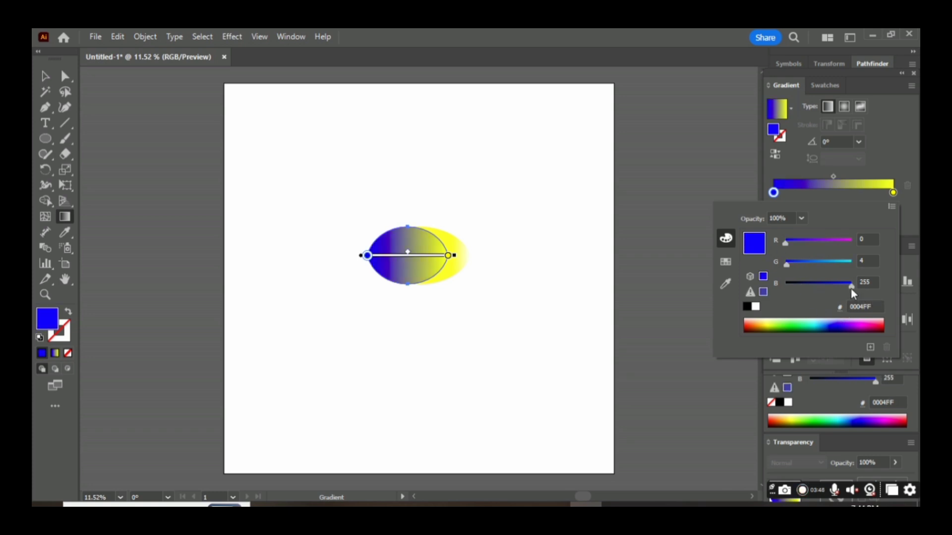
{"action": "left_click_drag", "start_coordinate": [785, 266], "coordinate": [803, 270]}
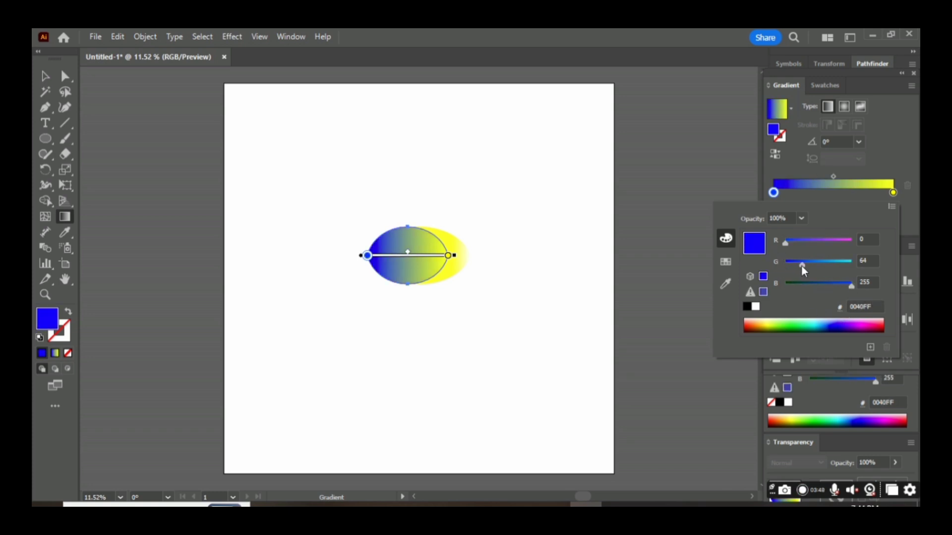
{"action": "left_click", "coordinate": [619, 233]}
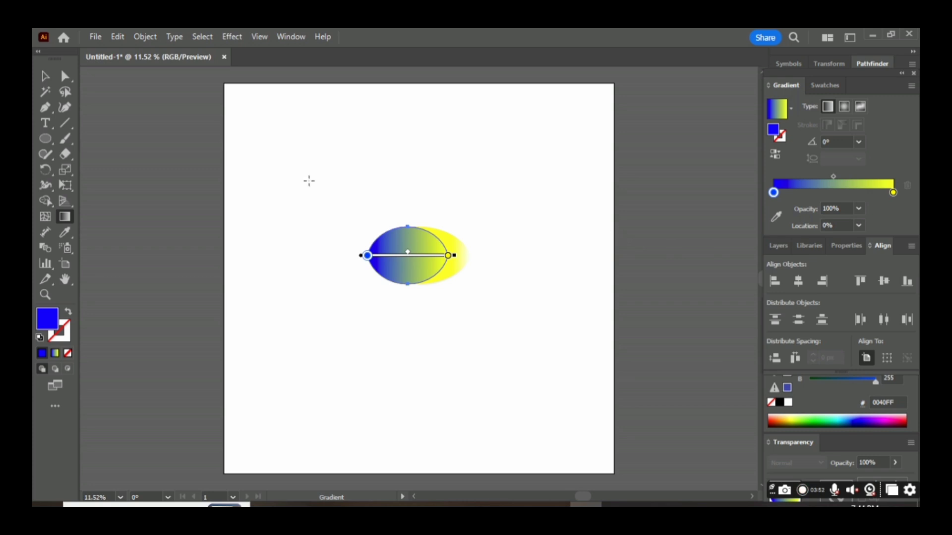
{"action": "left_click", "coordinate": [45, 76]}
{"action": "left_click", "coordinate": [268, 210]}
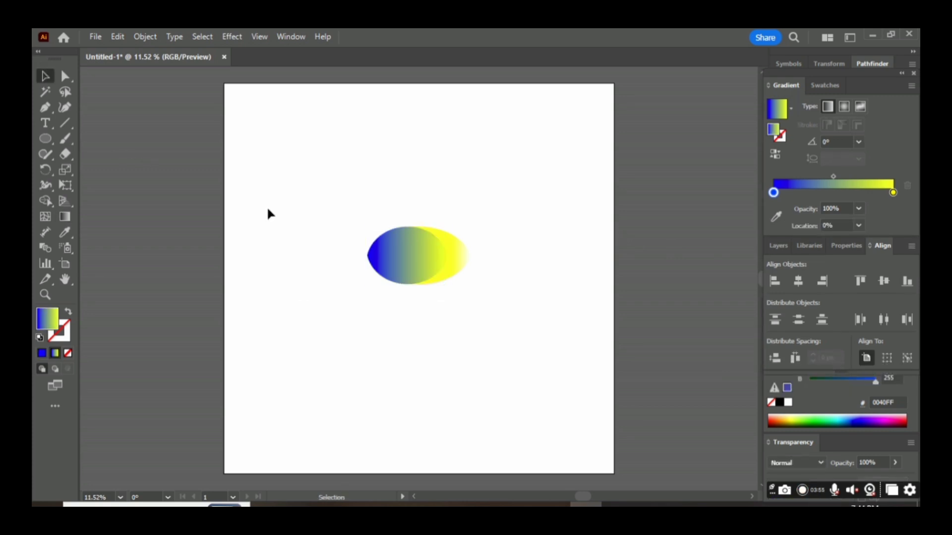
{"action": "left_click", "coordinate": [45, 139]}
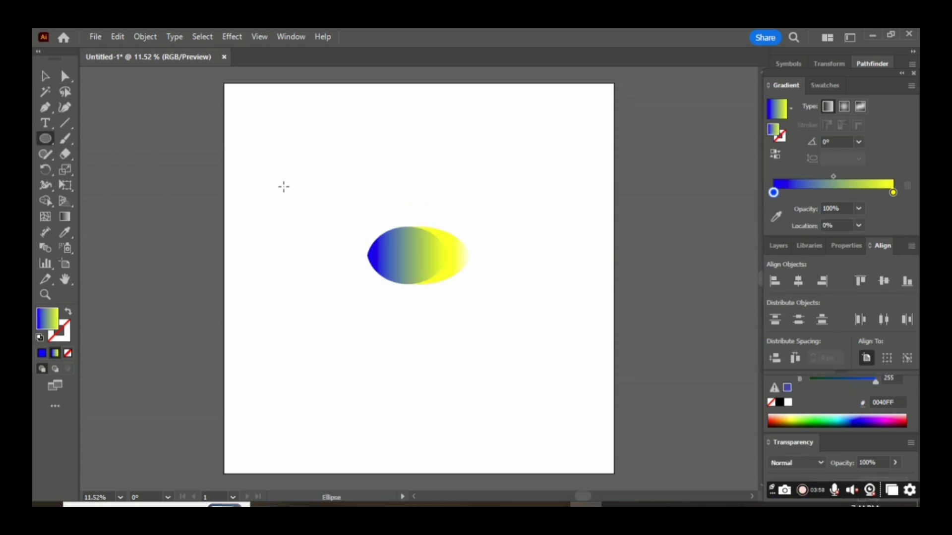
{"action": "left_click_drag", "start_coordinate": [282, 187], "coordinate": [326, 215]}
{"action": "key", "text": "Delete"}
Place a smaller copy of the blue-to-yellow lens inside it at its left tip, fill it with black and deselect
{"action": "left_click", "coordinate": [46, 77]}
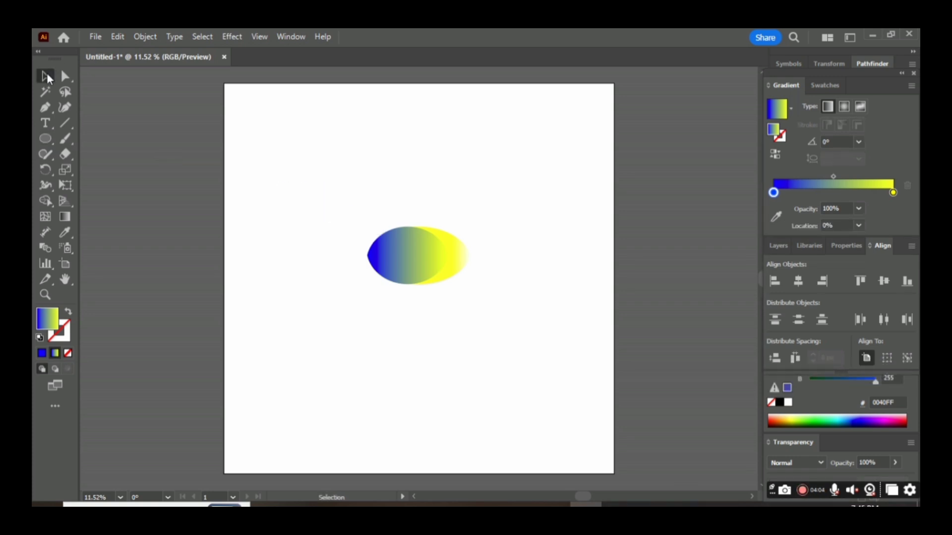
{"action": "mouse_move", "coordinate": [421, 274]}
{"action": "left_mouse_down"}
{"action": "mouse_move", "coordinate": [381, 274]}
{"action": "mouse_move", "coordinate": [362, 256]}
{"action": "mouse_move", "coordinate": [420, 260]}
{"action": "left_mouse_up"}
{"action": "key", "text": "ctrl+z"}
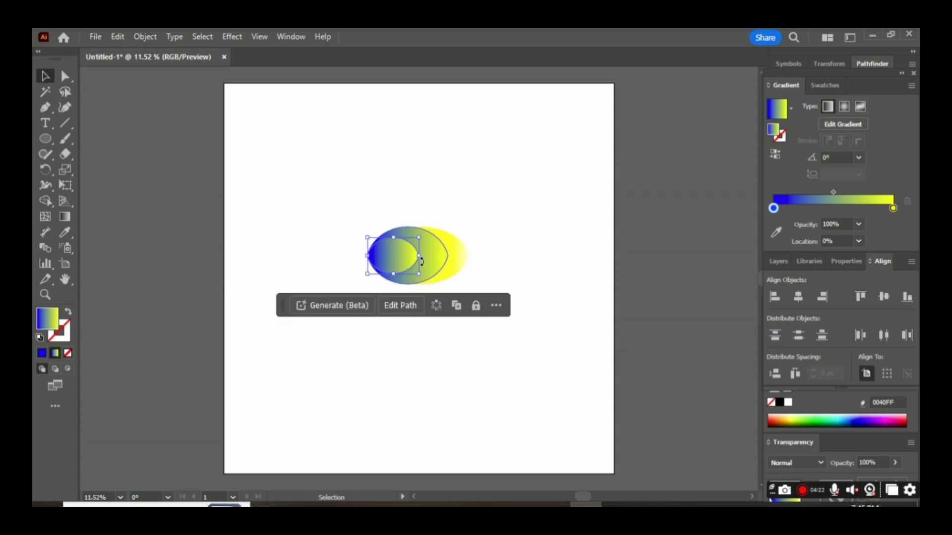
{"action": "left_click", "coordinate": [832, 85]}
{"action": "left_click", "coordinate": [799, 126]}
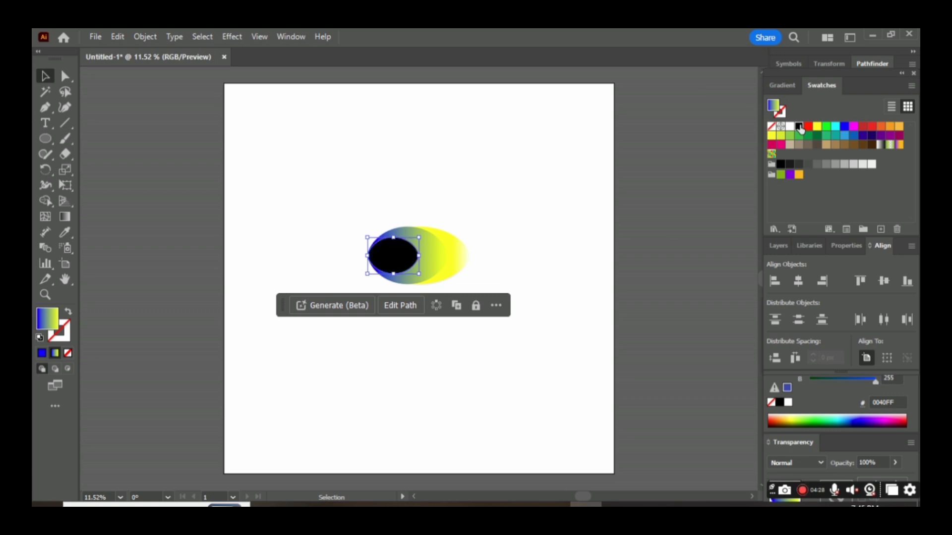
{"action": "left_click", "coordinate": [497, 208]}
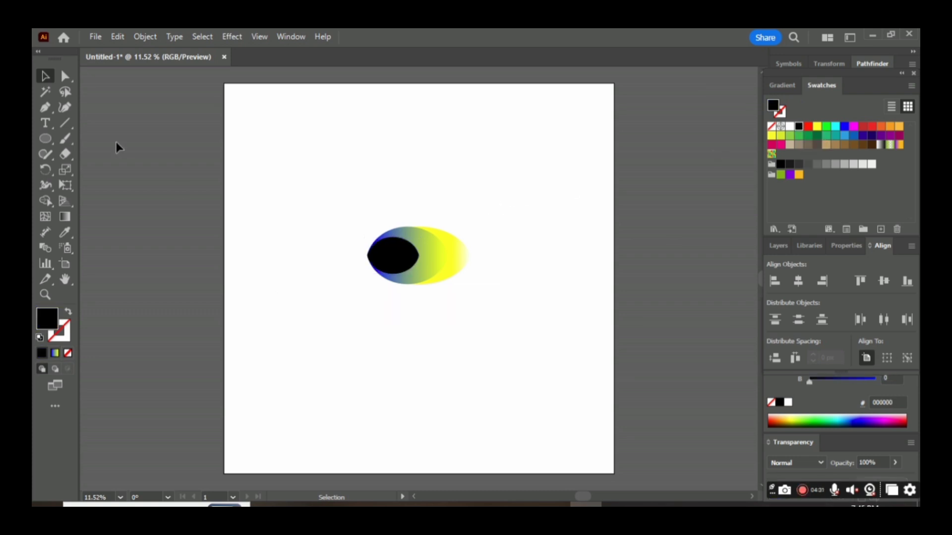
Draw a small circle, fill it with white and place it inside the black lens near its left tip
{"action": "left_click", "coordinate": [47, 141]}
{"action": "left_click_drag", "start_coordinate": [278, 171], "coordinate": [292, 187]}
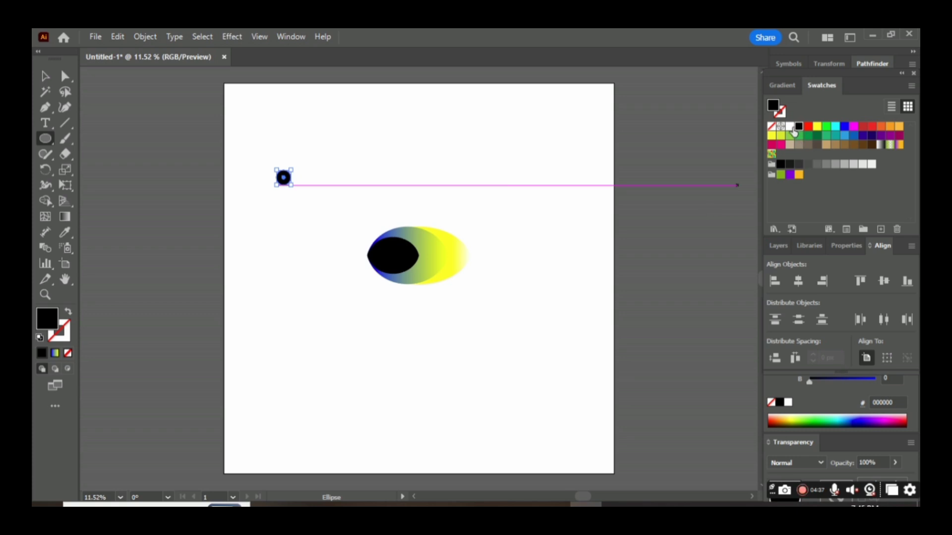
{"action": "left_click", "coordinate": [790, 126]}
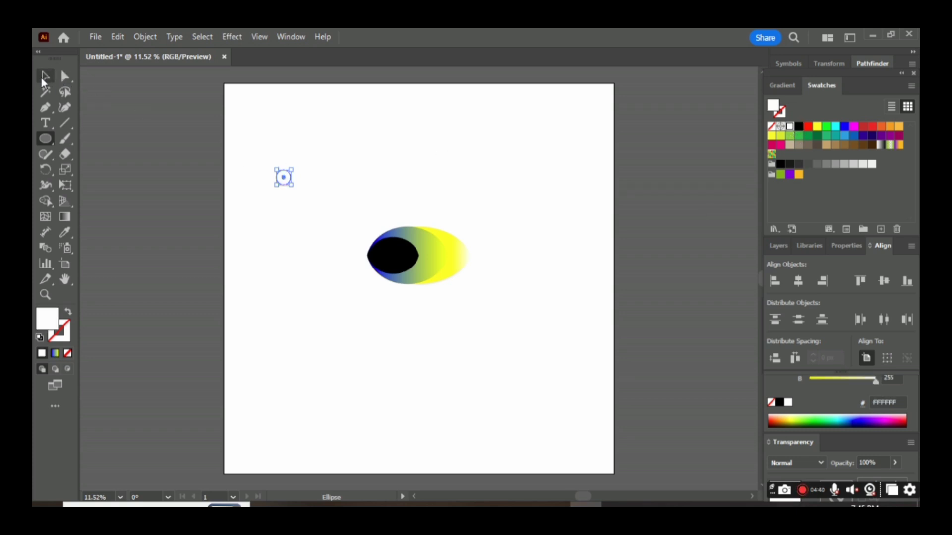
{"action": "double_click", "coordinate": [43, 82]}
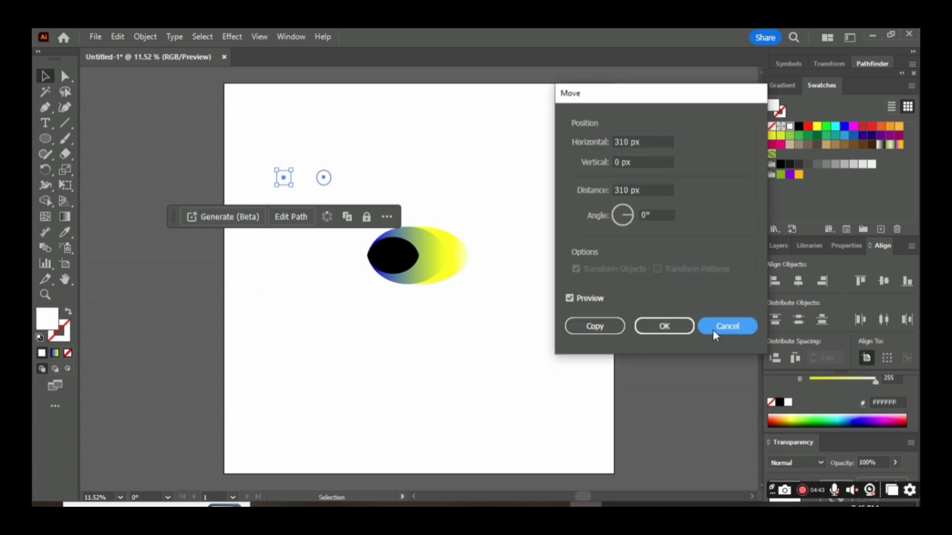
{"action": "left_click", "coordinate": [714, 335]}
{"action": "left_click_drag", "start_coordinate": [285, 186], "coordinate": [383, 261]}
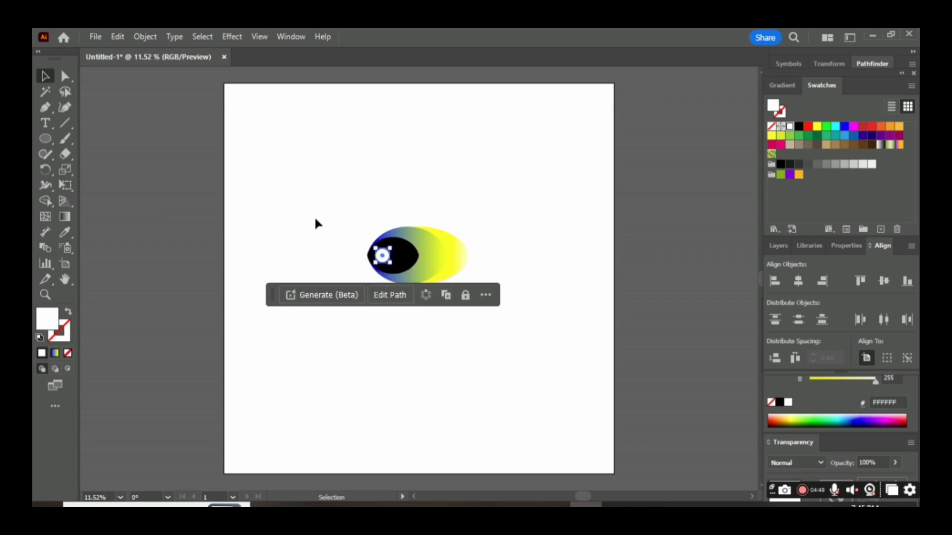
{"action": "left_click", "coordinate": [298, 212]}
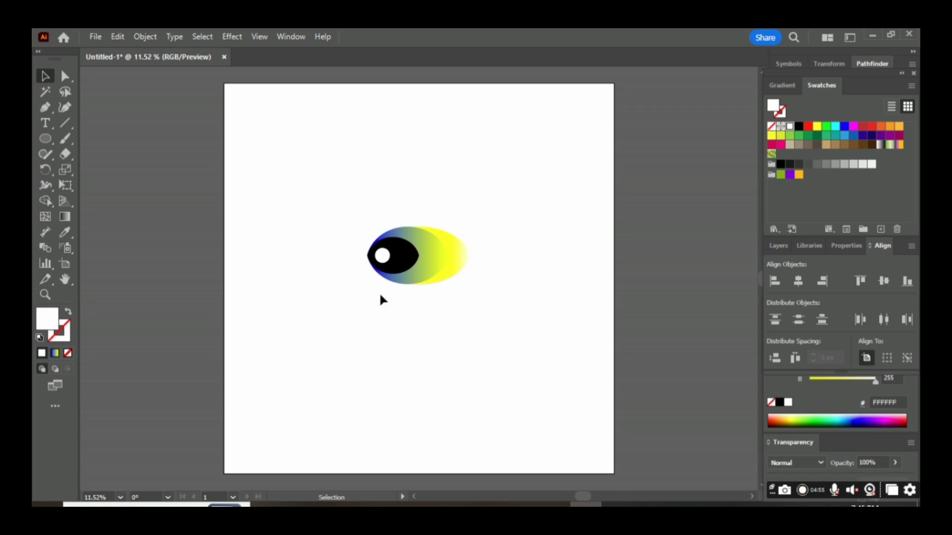
Make the stroke the active colour, select all the eye shapes and give them a black stroke
{"action": "left_click", "coordinate": [448, 273]}
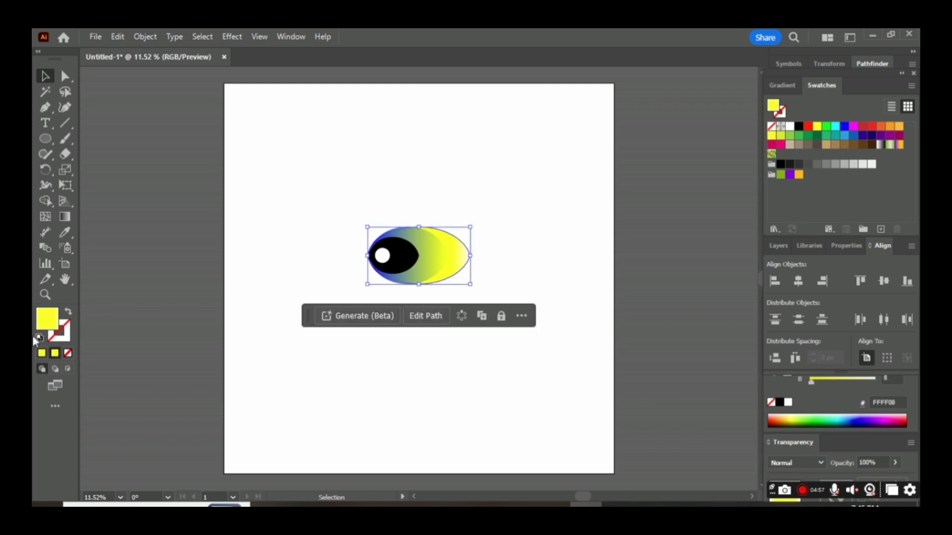
{"action": "left_click", "coordinate": [53, 339]}
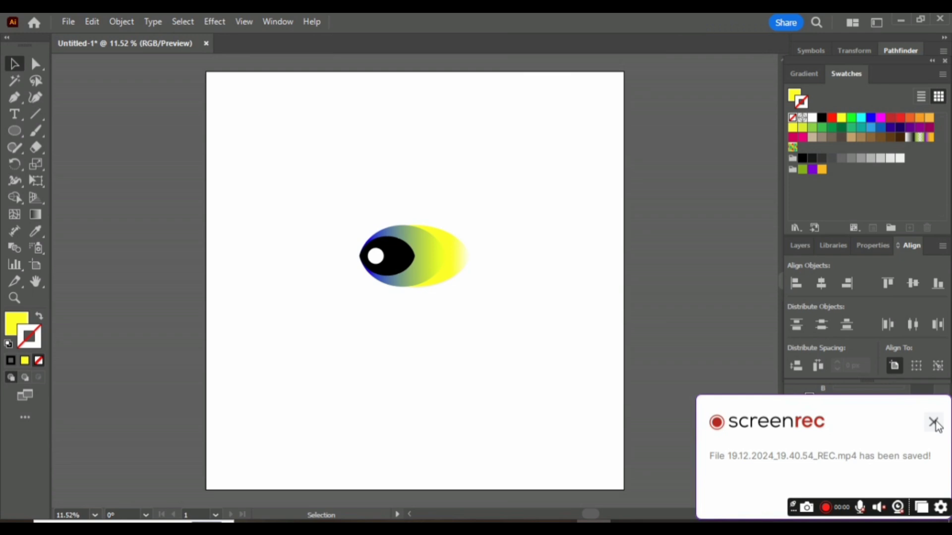
{"action": "left_click", "coordinate": [934, 422]}
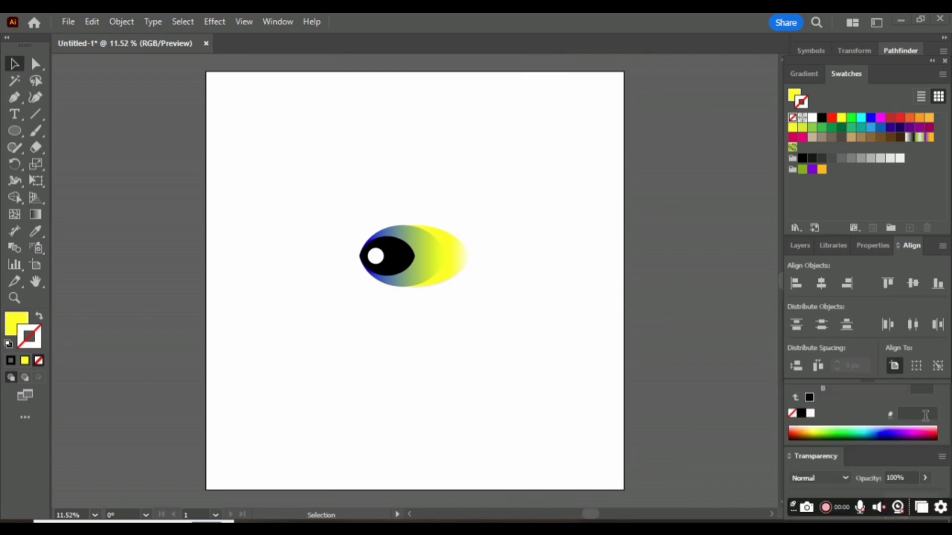
{"action": "left_click_drag", "start_coordinate": [354, 224], "coordinate": [450, 293]}
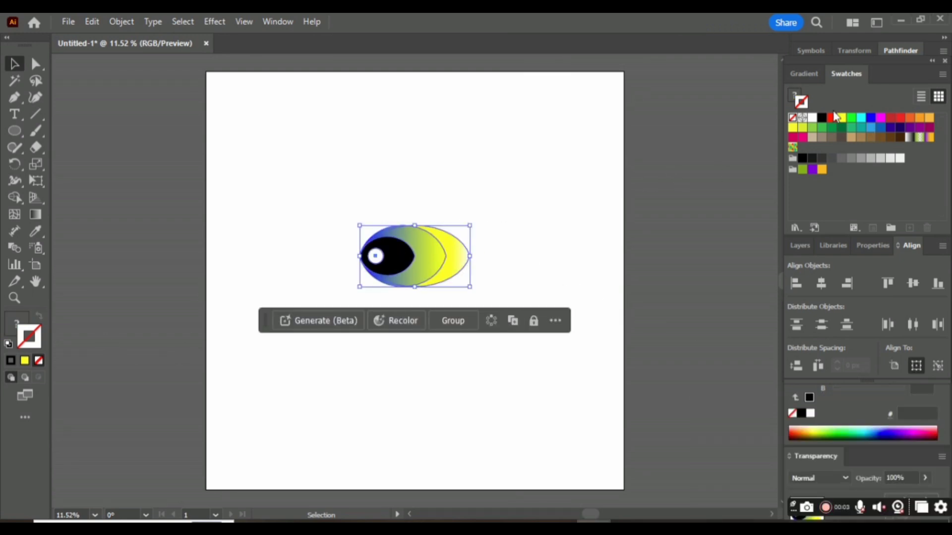
{"action": "left_click", "coordinate": [822, 119]}
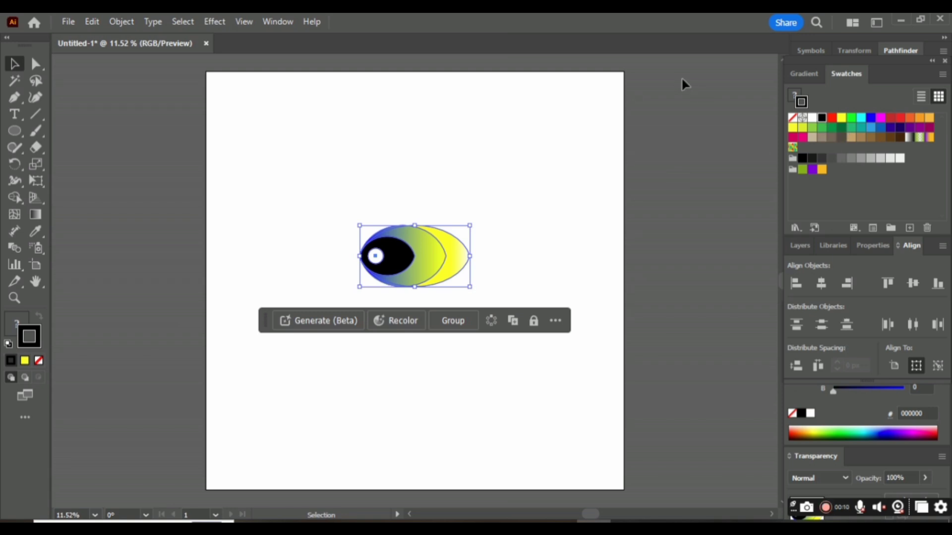
Set the stroke weight of the selected eye shapes to 3 pt and deselect them
{"action": "left_click", "coordinate": [276, 23]}
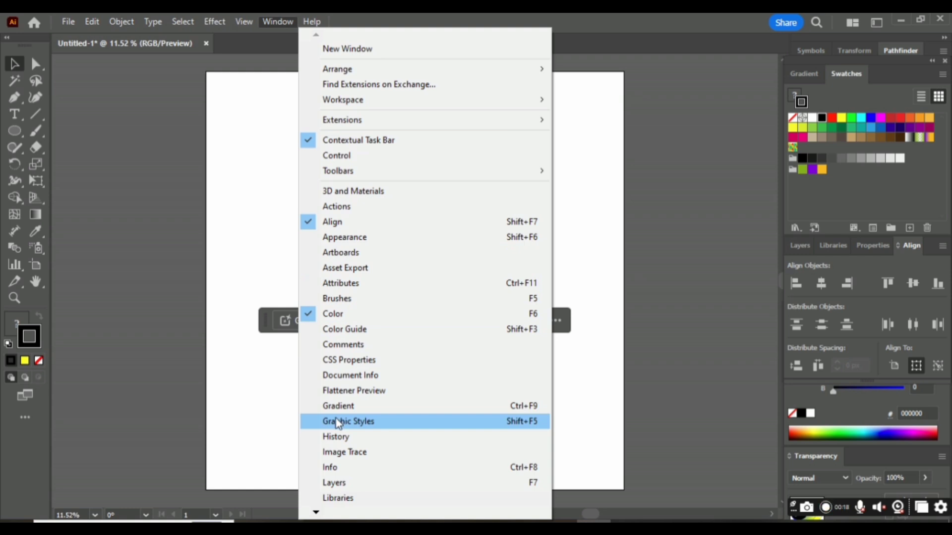
{"action": "mouse_move", "coordinate": [316, 514]}
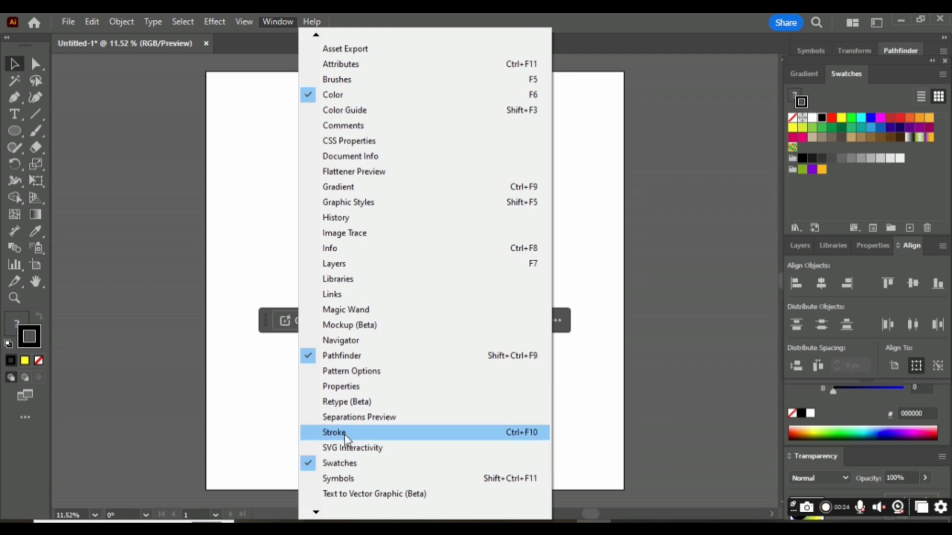
{"action": "left_click", "coordinate": [344, 434]}
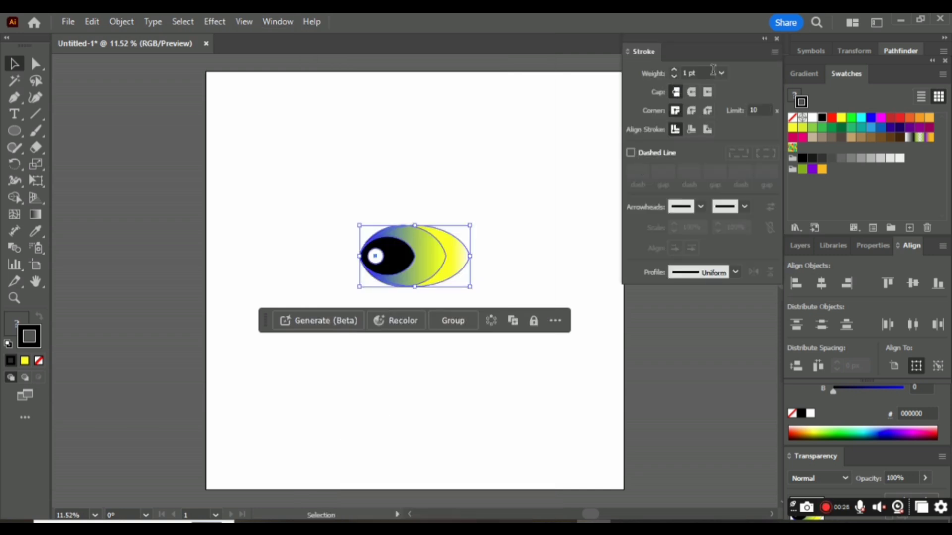
{"action": "left_click", "coordinate": [721, 73]}
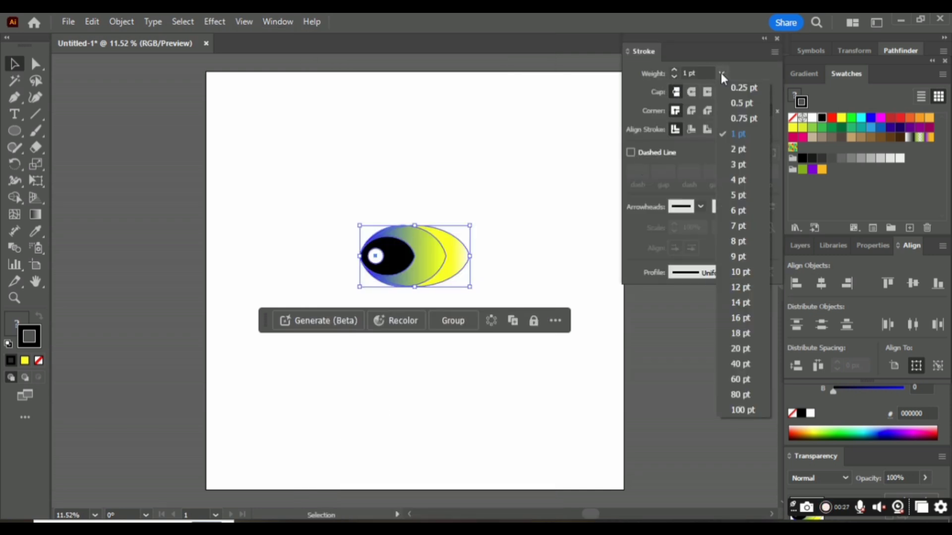
{"action": "left_click", "coordinate": [737, 158]}
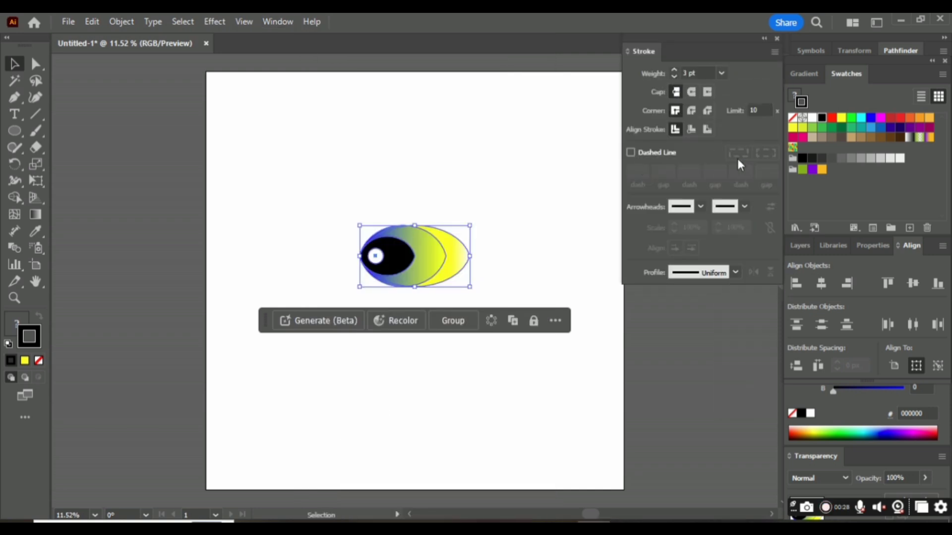
{"action": "left_click", "coordinate": [500, 205]}
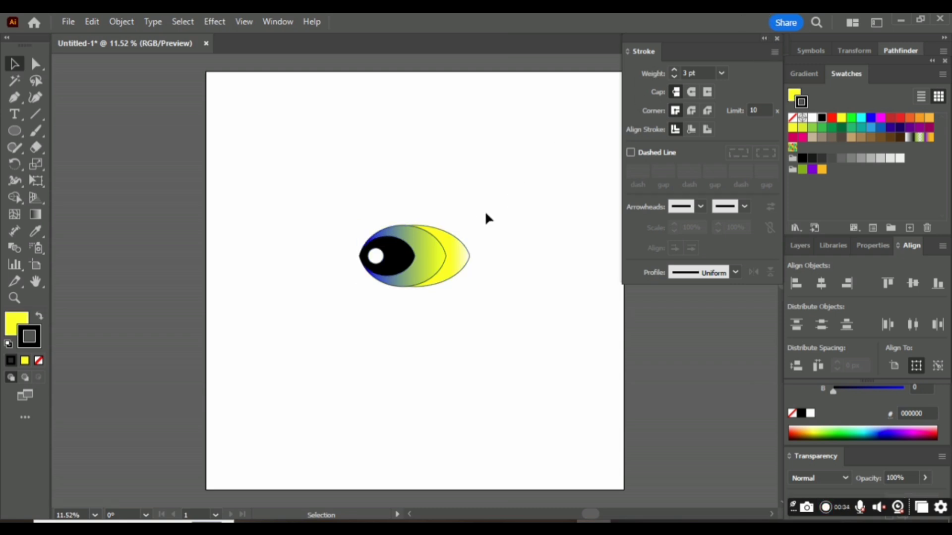
Remove the stroke from the blue-to-yellow lens only and deselect it
{"action": "left_click", "coordinate": [421, 258]}
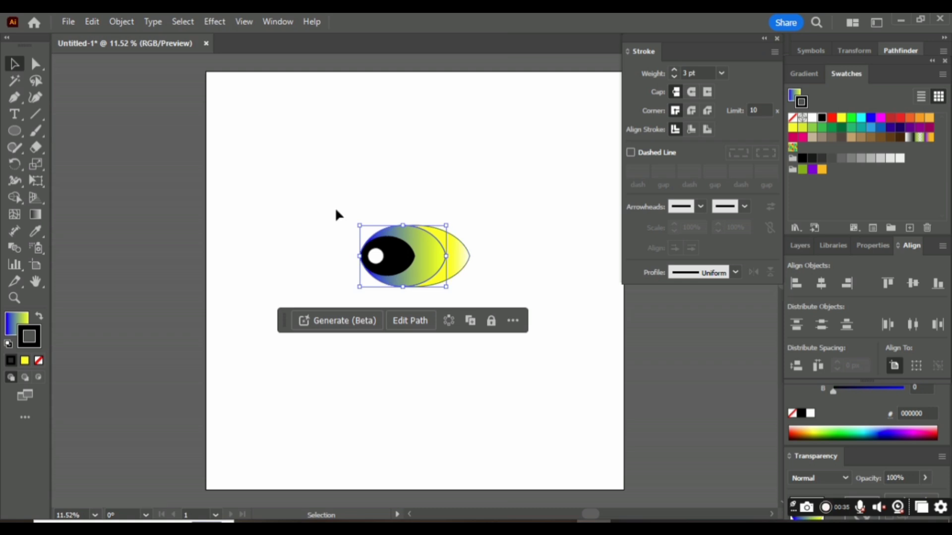
{"action": "left_click_drag", "start_coordinate": [336, 214], "coordinate": [490, 308]}
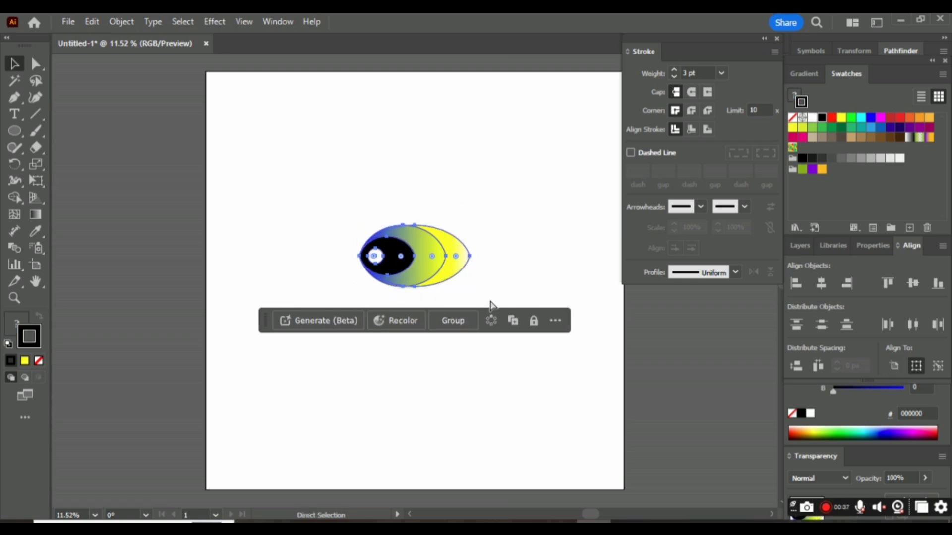
{"action": "key", "text": "v"}
{"action": "left_click", "coordinate": [489, 303]}
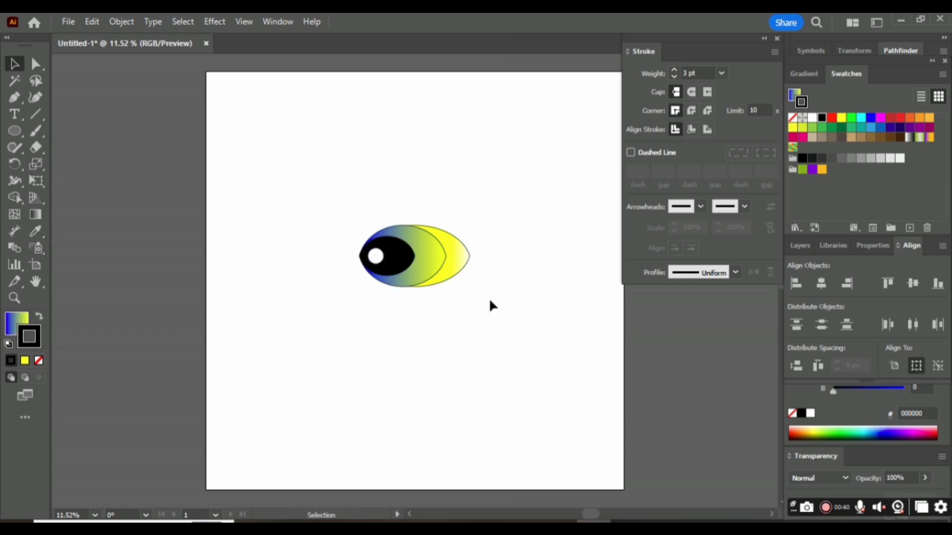
{"action": "left_click", "coordinate": [438, 272]}
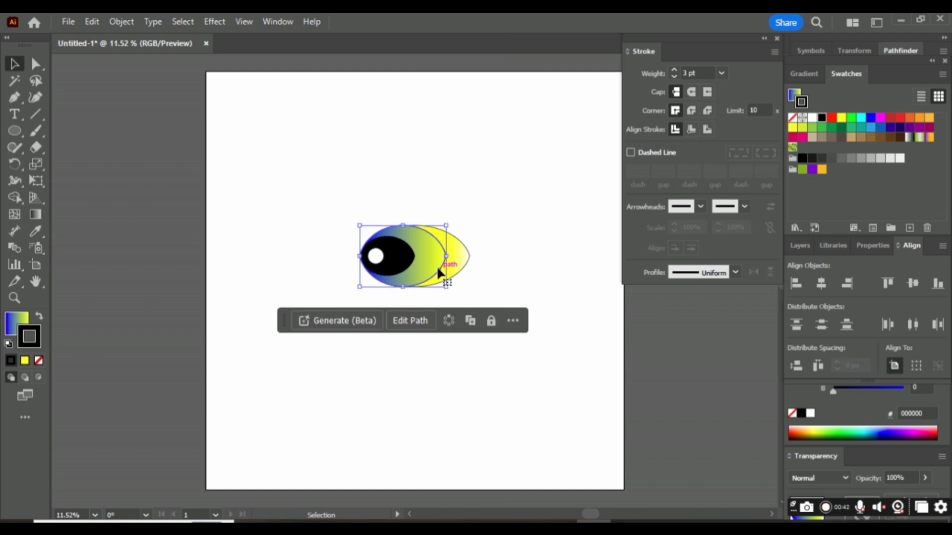
{"action": "left_click", "coordinate": [38, 361]}
{"action": "left_click", "coordinate": [322, 286]}
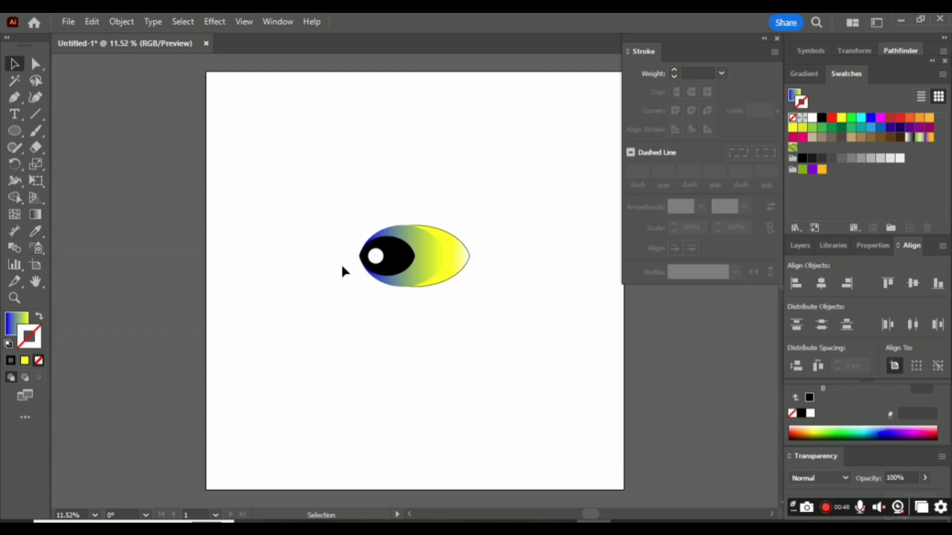
Group all the eye shapes and stretch the group horizontally to about 970 px wide, keeping its height
{"action": "left_click_drag", "start_coordinate": [327, 217], "coordinate": [487, 311]}
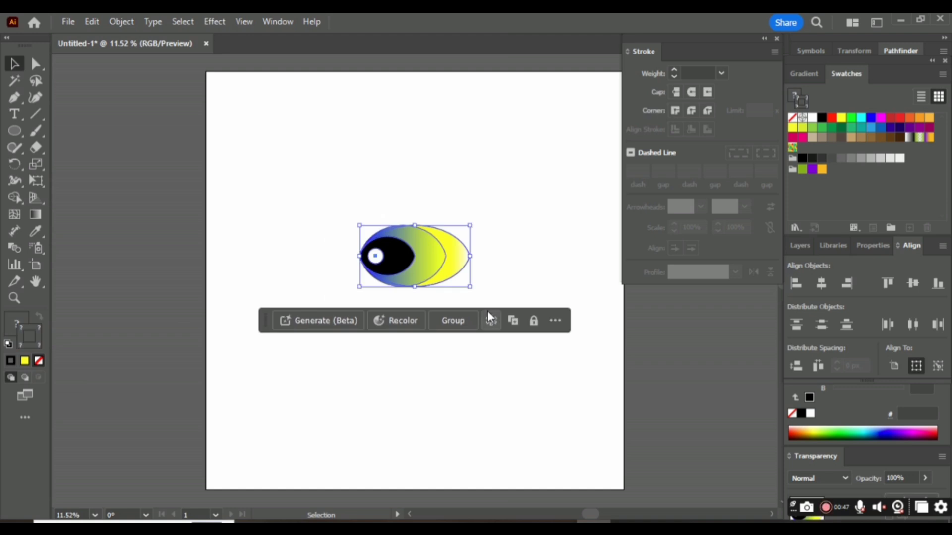
{"action": "key", "text": "ctrl+g"}
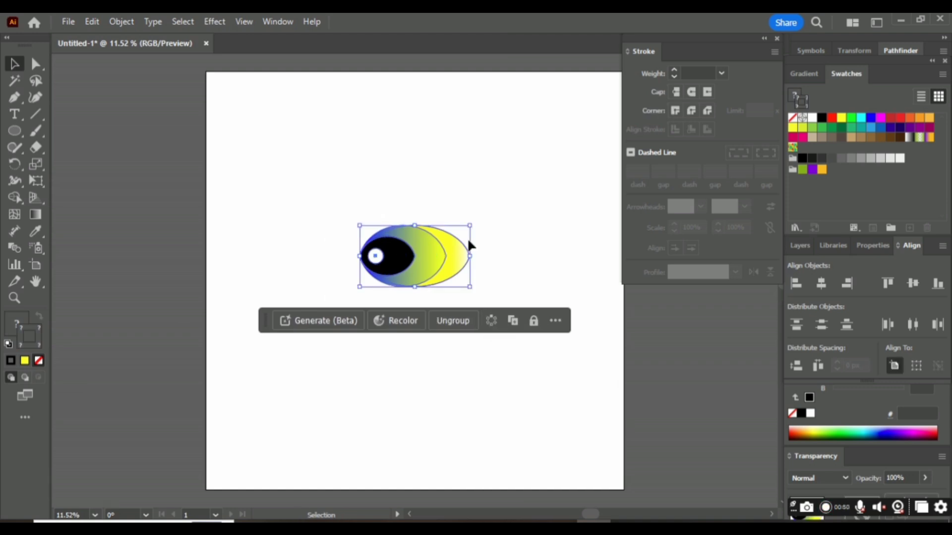
{"action": "left_click_drag", "start_coordinate": [472, 256], "coordinate": [497, 256]}
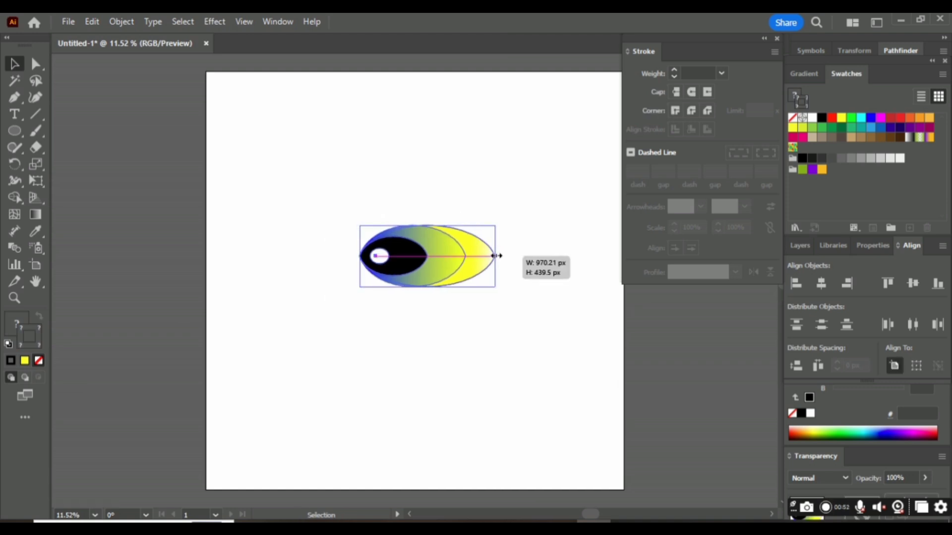
{"action": "left_click", "coordinate": [471, 288]}
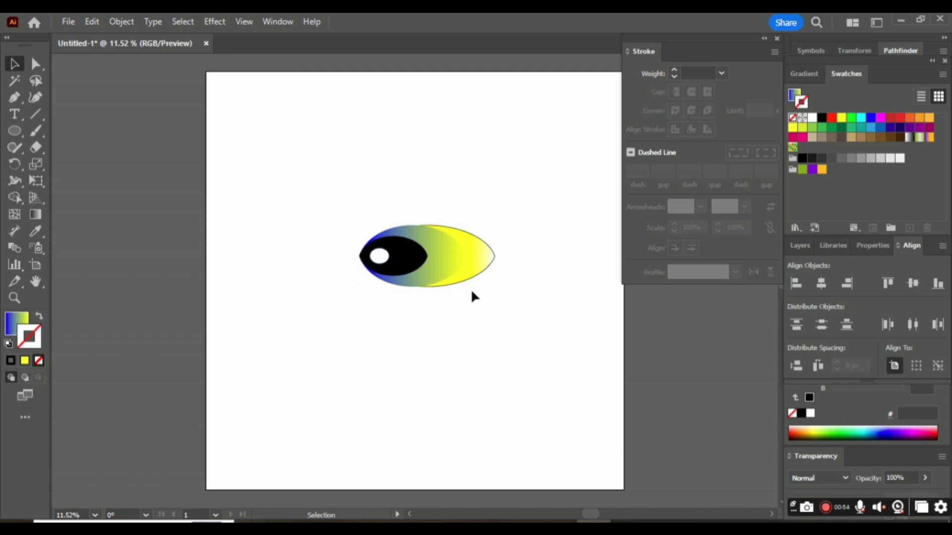
Move the grouped eye slightly down and left, close to the artboard's centre, and deselect it
{"action": "left_click_drag", "start_coordinate": [443, 255], "coordinate": [425, 276]}
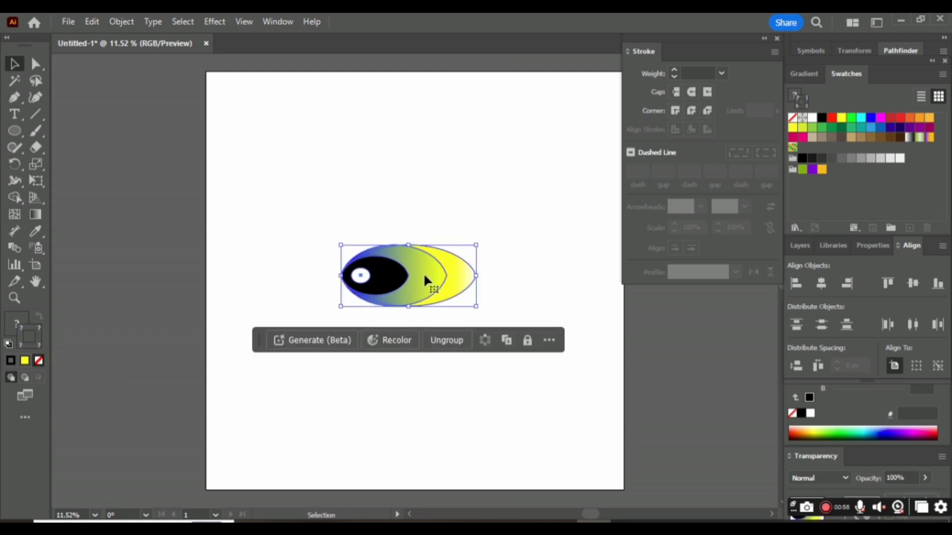
{"action": "left_click", "coordinate": [552, 294]}
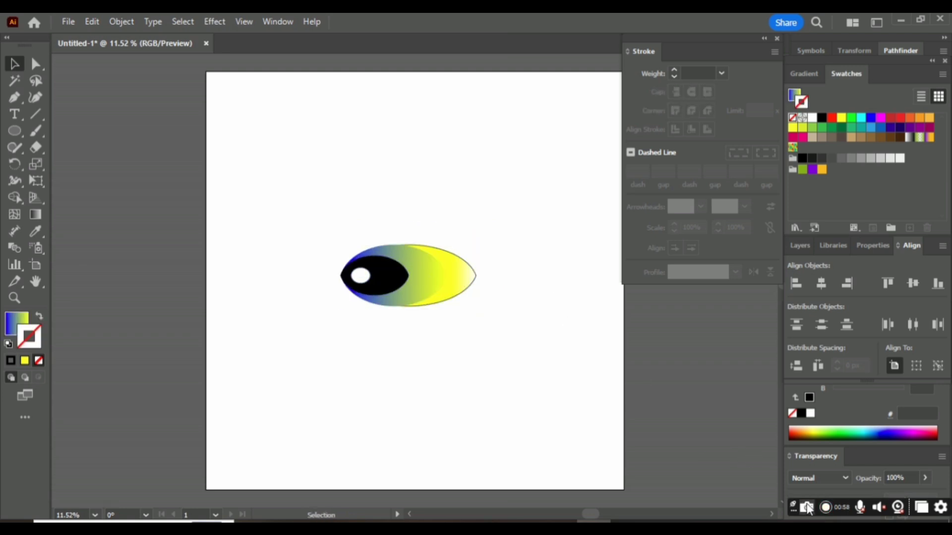